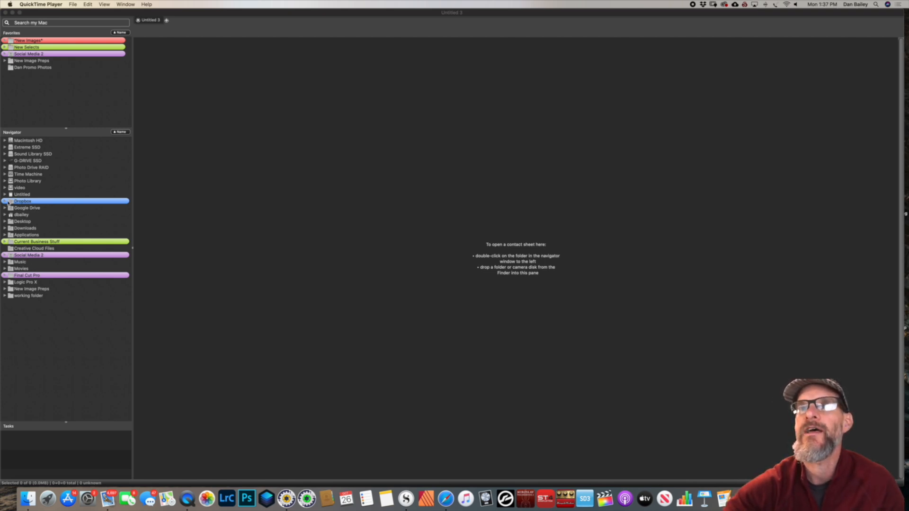
Open the X-T3 Images folder inside *New Images* on Photo Drive RAID as a contact sheet
left_click(5, 182)
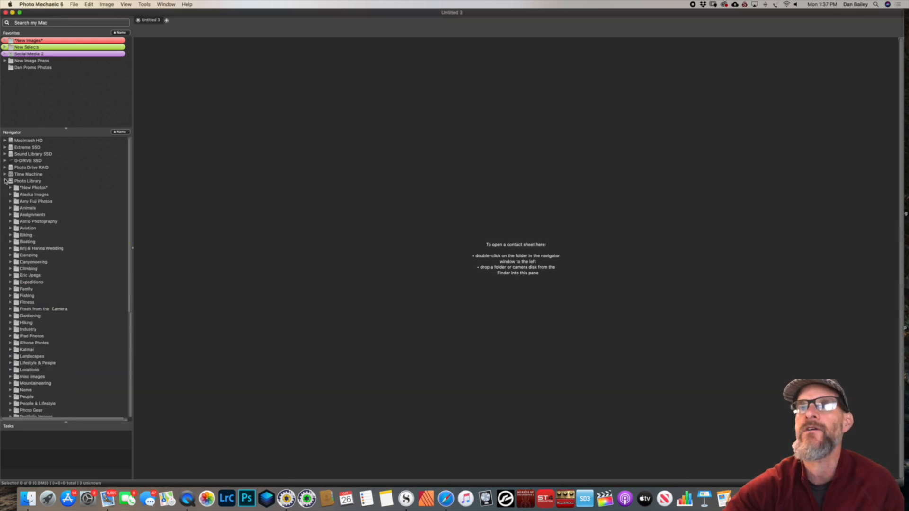
left_click(5, 181)
left_click(5, 168)
left_click(9, 174)
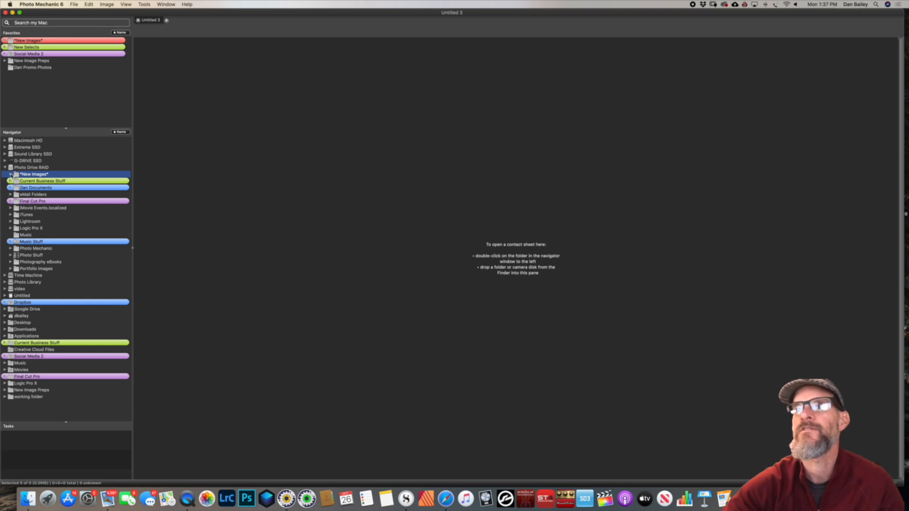
left_click(10, 175)
double_click(44, 262)
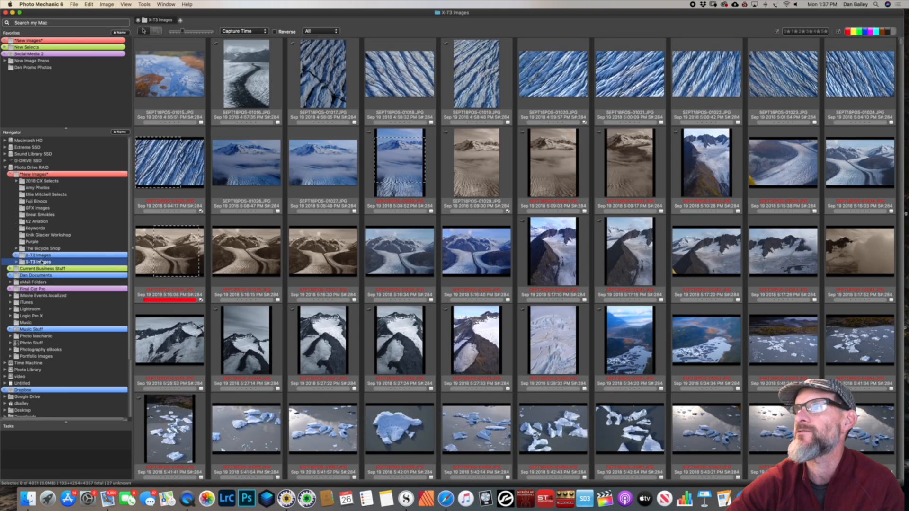
Browse the contact sheet to the September 2019 aerial photos and preview river photo SEP19-04136 at 100% zoom
scroll(410, 241, "down", 15)
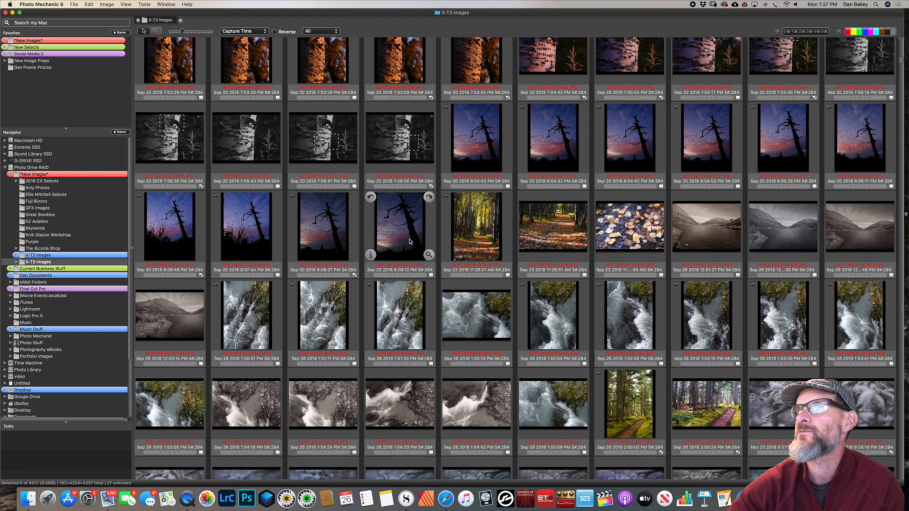
scroll(410, 241, "down", 15)
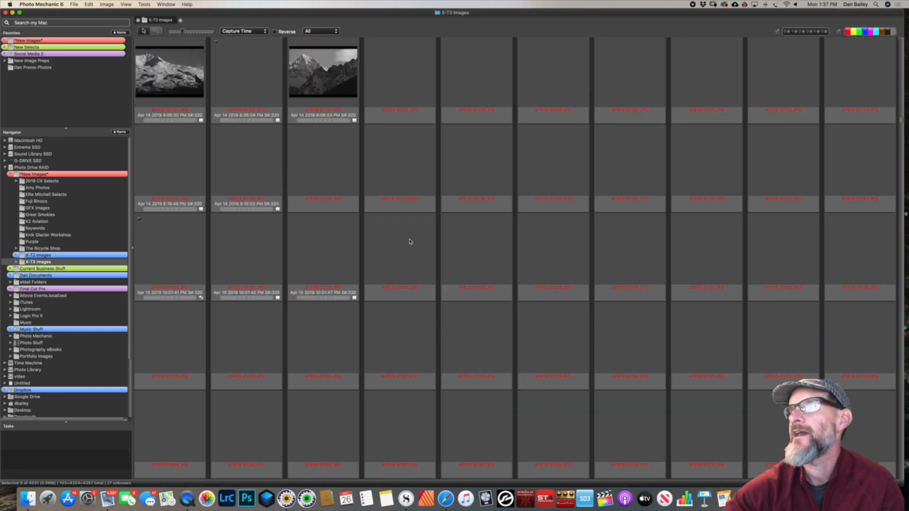
scroll(410, 241, "down", 15)
left_click(579, 208)
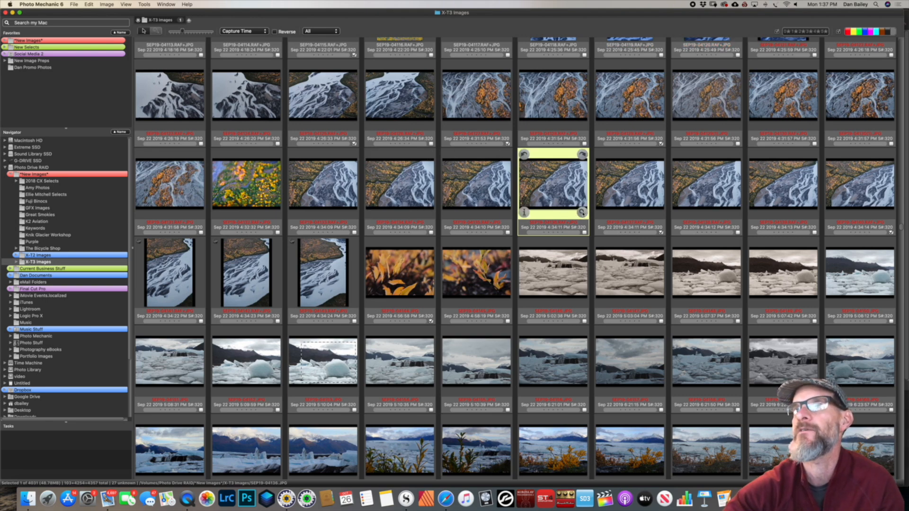
left_click(582, 212)
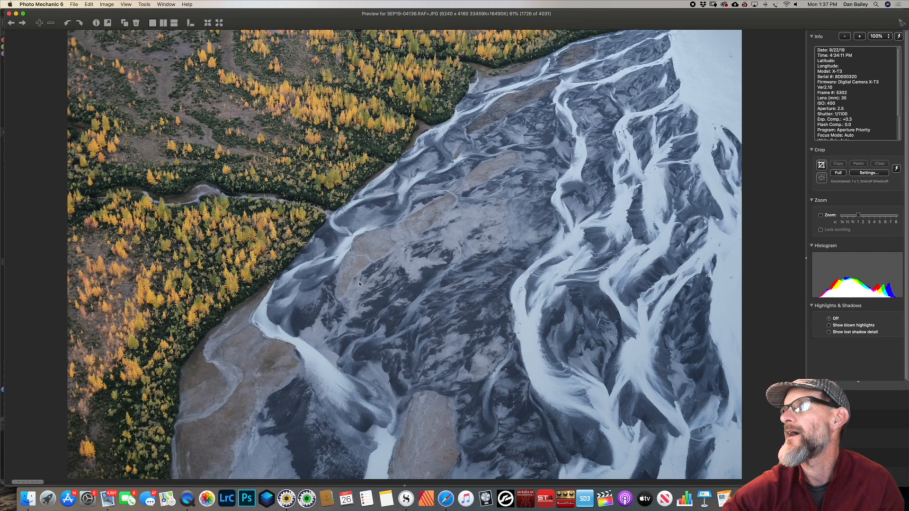
left_click(820, 216)
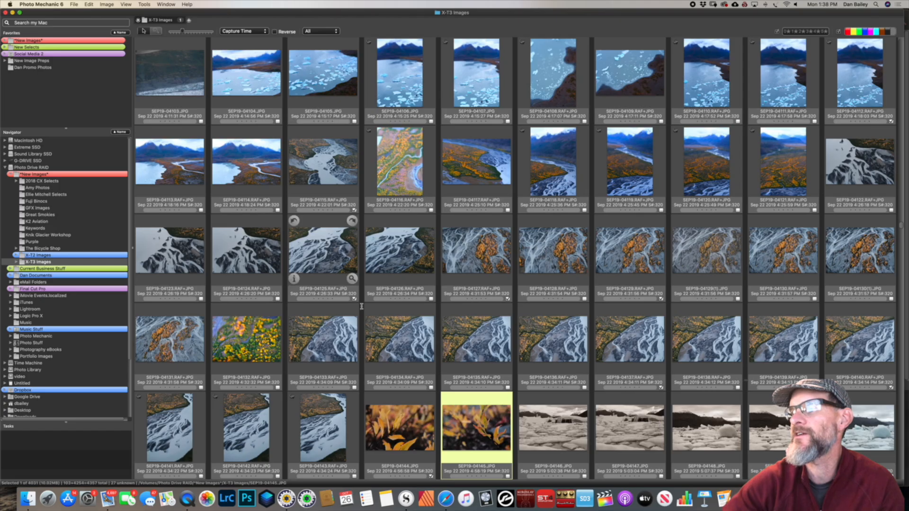
Preview the autumn leaves photo SEP19-04145 at 100% zoom, inspect its detail, and close the preview
left_click(505, 456)
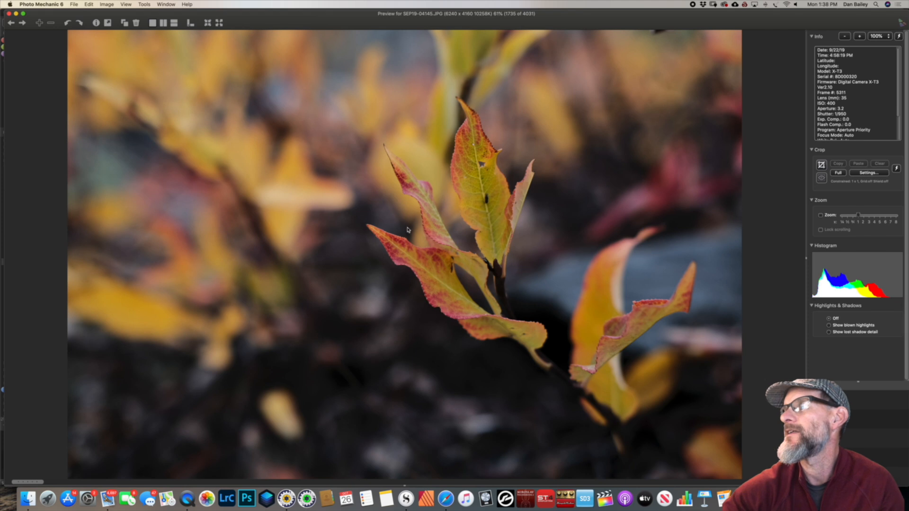
left_click(820, 215)
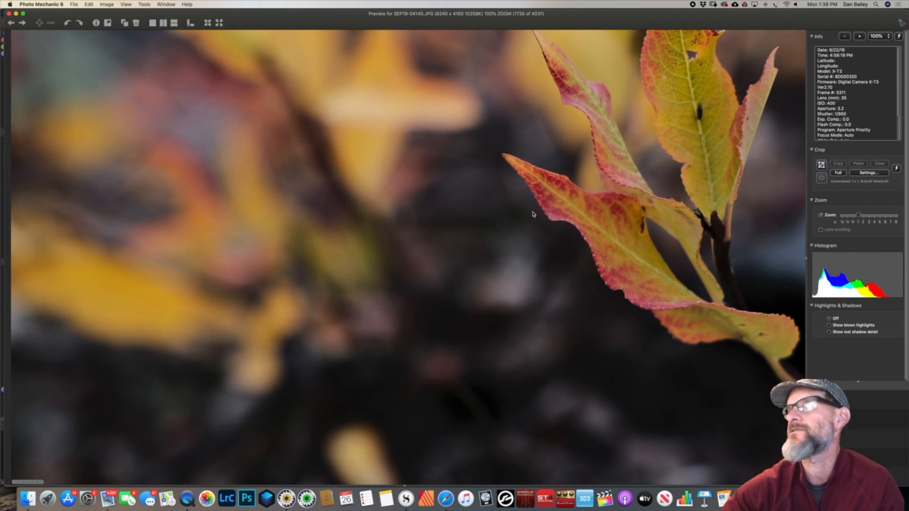
left_click_drag(511, 229, 514, 314)
left_click(9, 14)
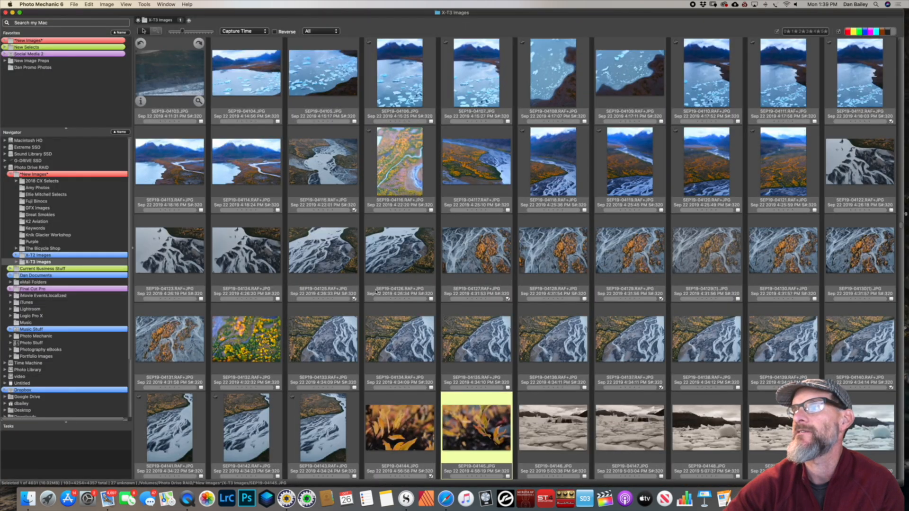
Find the January 2020 winter biking photos and page through them in the preview at 100% zoom
scroll(376, 291, "down", 20)
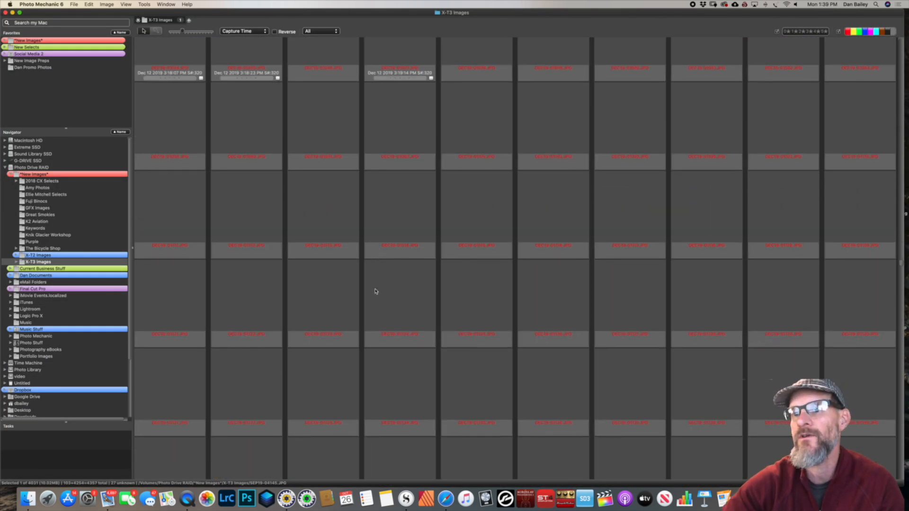
scroll(376, 291, "down", 10)
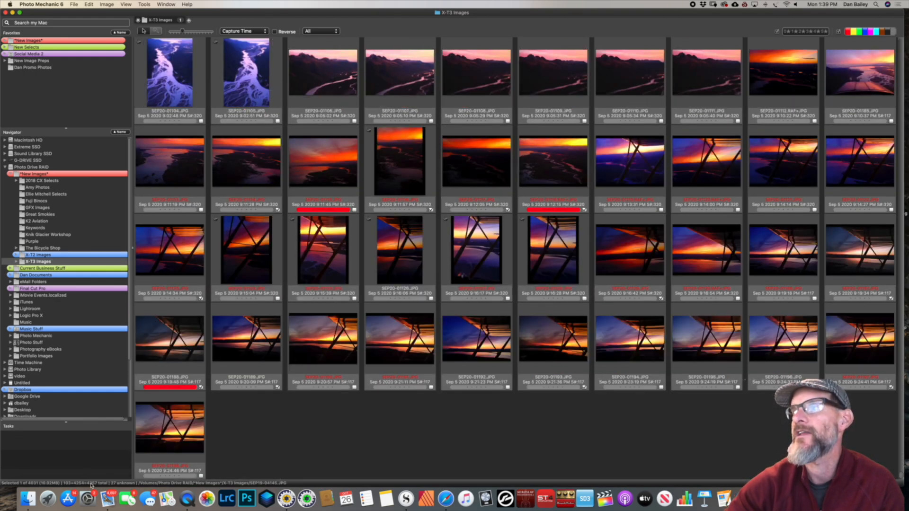
scroll(384, 353, "up", 20)
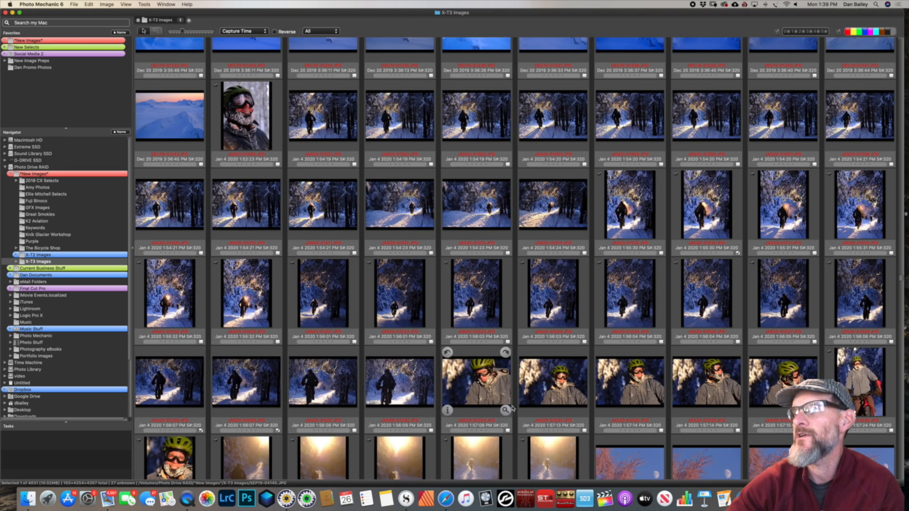
left_click(506, 411)
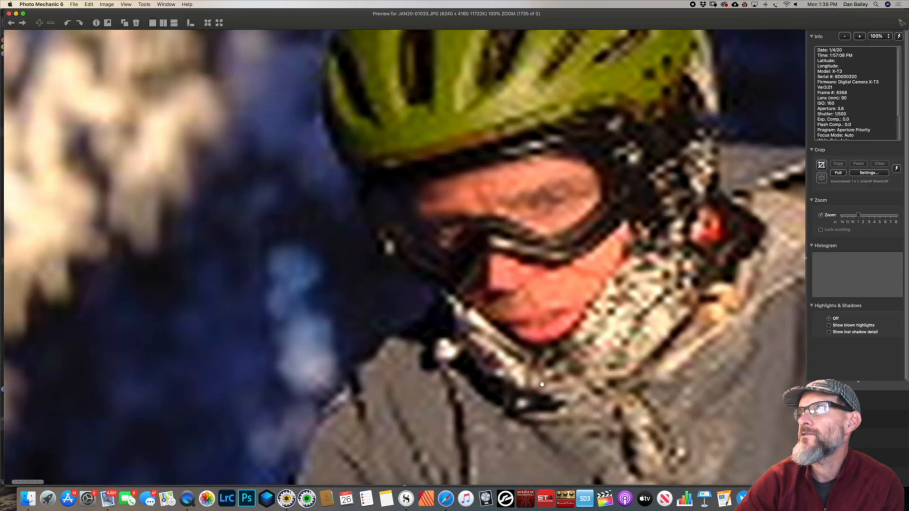
key("Right")
key("Right")
key("Right")
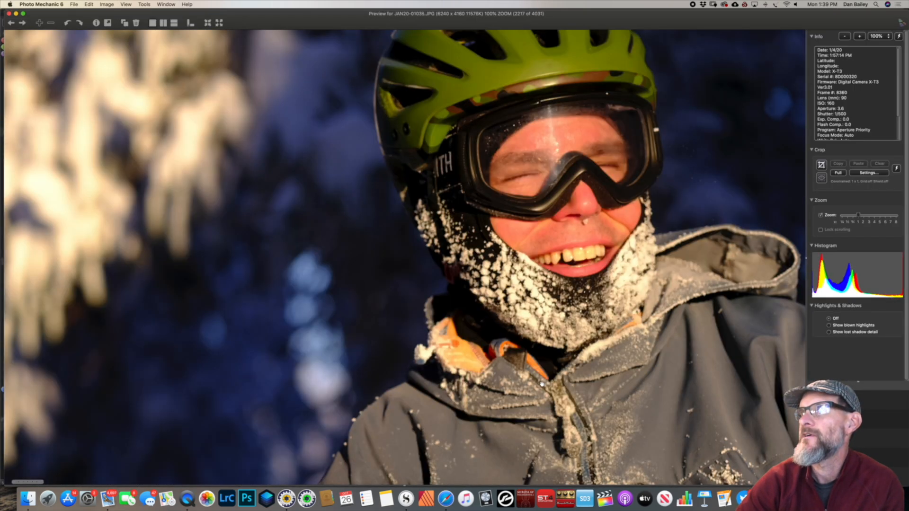
key("Right")
key("Right")
key("Right")
key("Right")
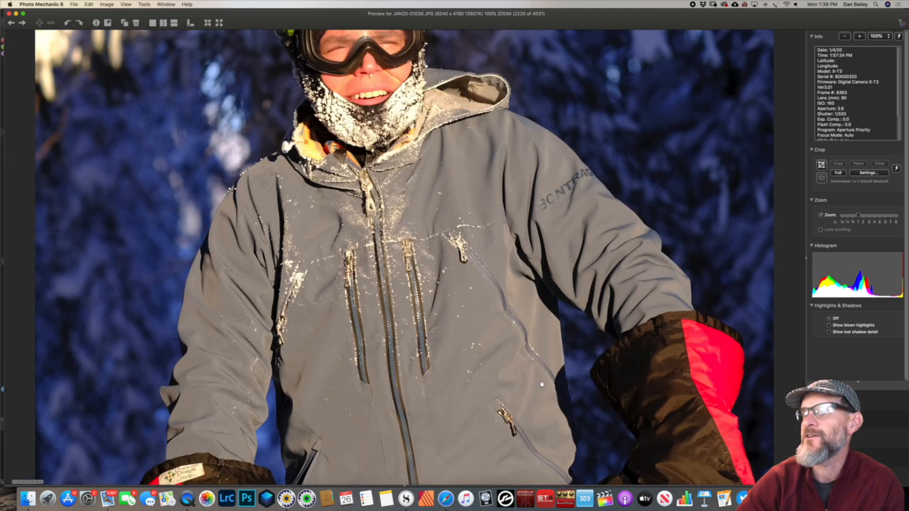
key("Right")
key("Right")
key("Right")
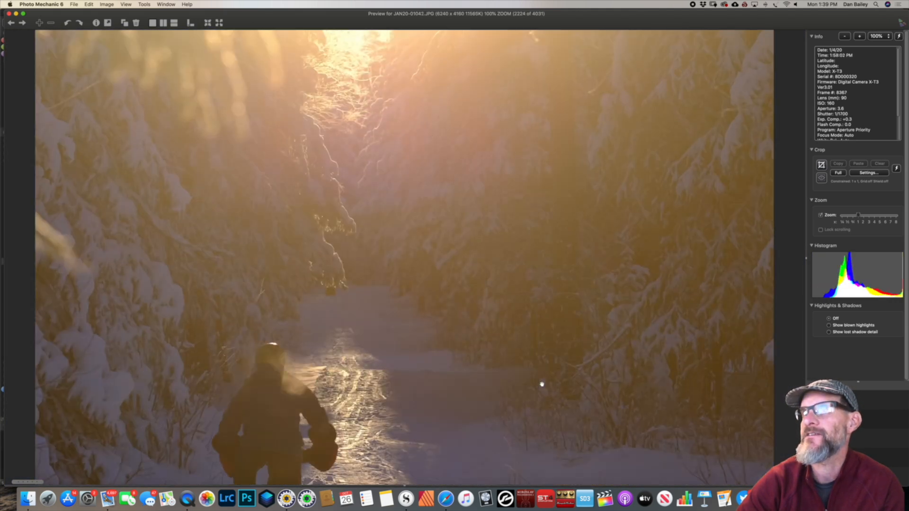
Page on through the frosted branches and moon photos at 100% zoom up to JAN20-01057
key("Right")
key("Right")
key("Right")
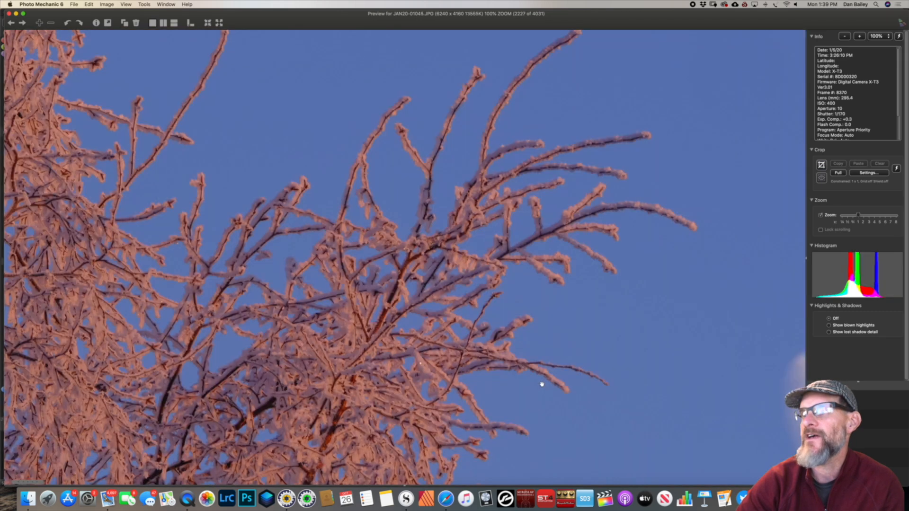
key("Right")
key("Right")
key("Right")
key("Right")
key("Right")
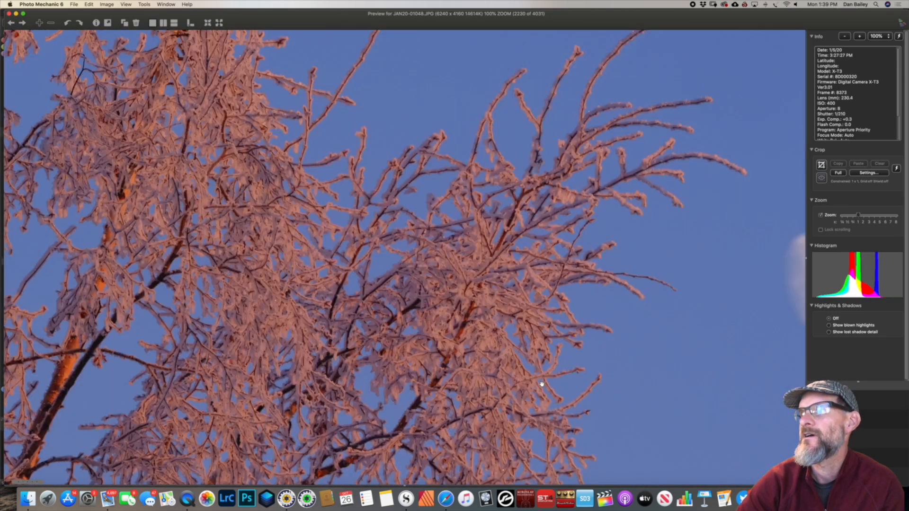
key("Right")
key("Right")
key("Right")
key("Right")
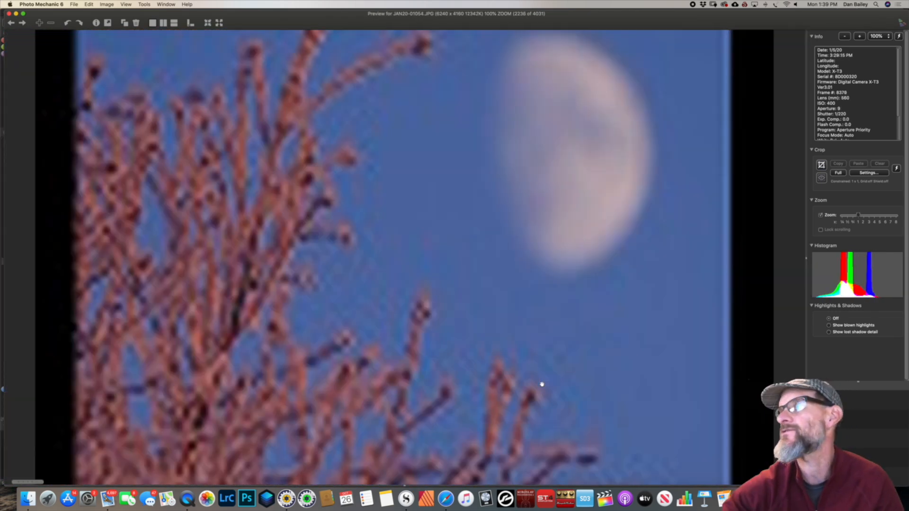
key("Right")
key("Right")
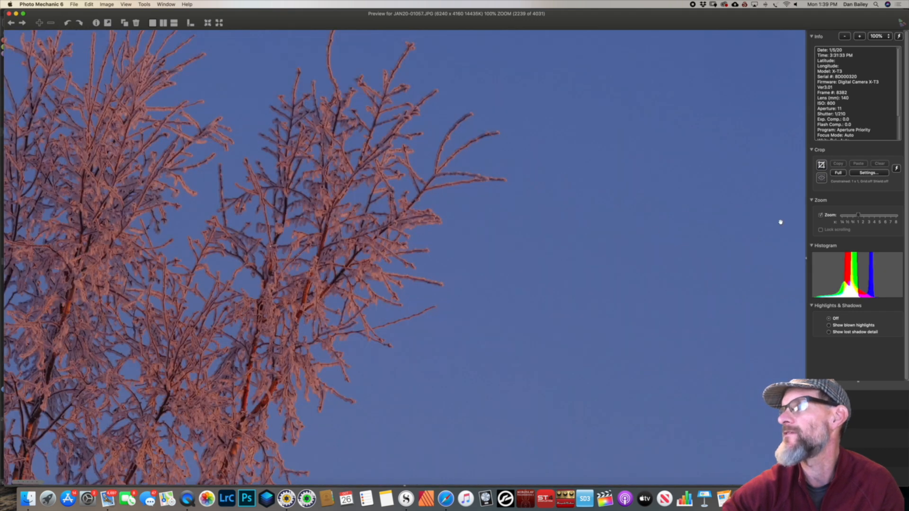
Turn off the preview zoom, page through the whole frosted-tree photos up to JAN20-01071, and close the preview
left_click(821, 215)
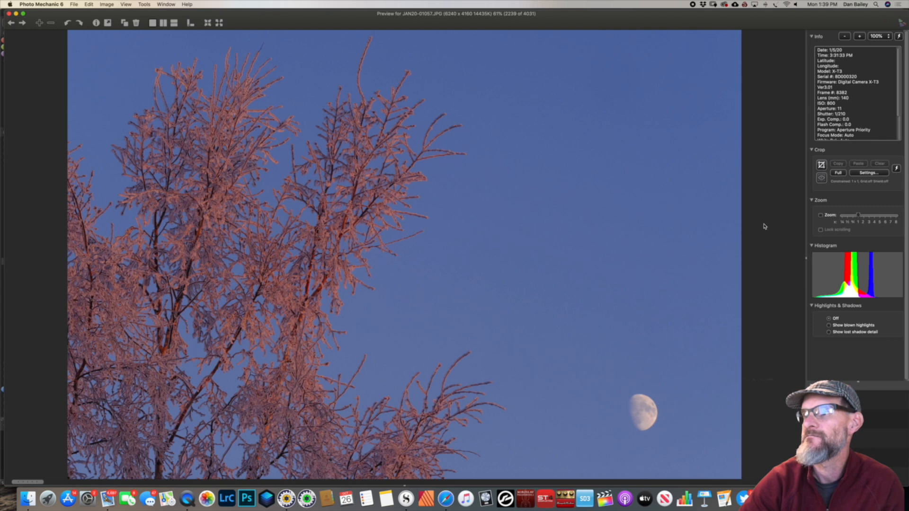
key("Right")
key("Right")
key("Right")
key("Right")
key("Right")
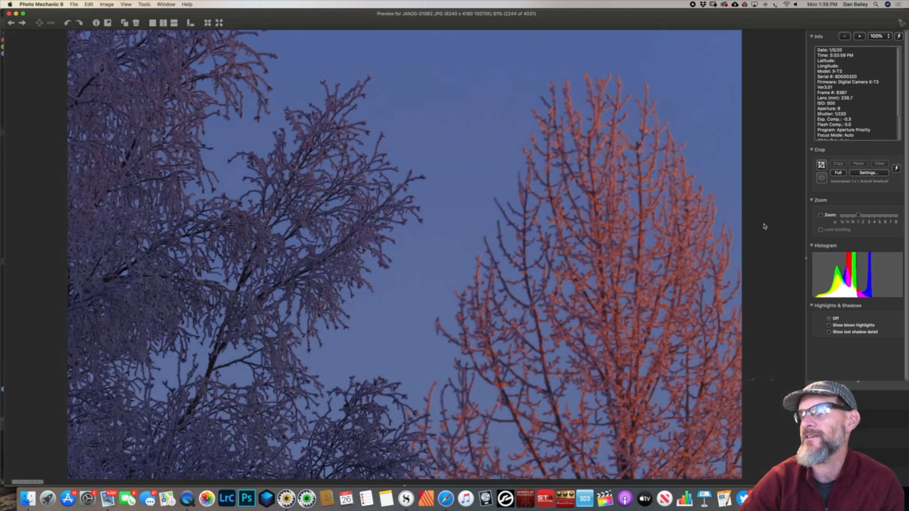
key("Right")
key("Right")
key("Right")
key("Right")
key("Right")
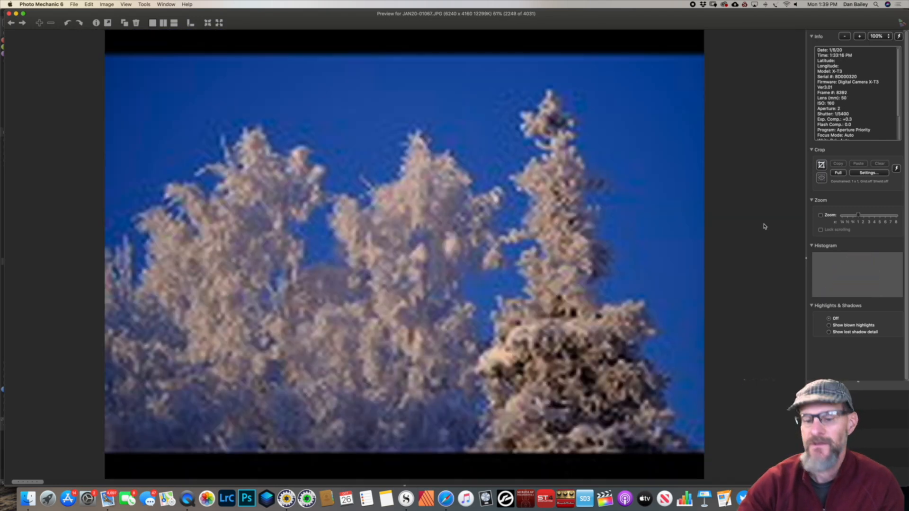
key("Right")
key("Right")
key("Right")
key("Right")
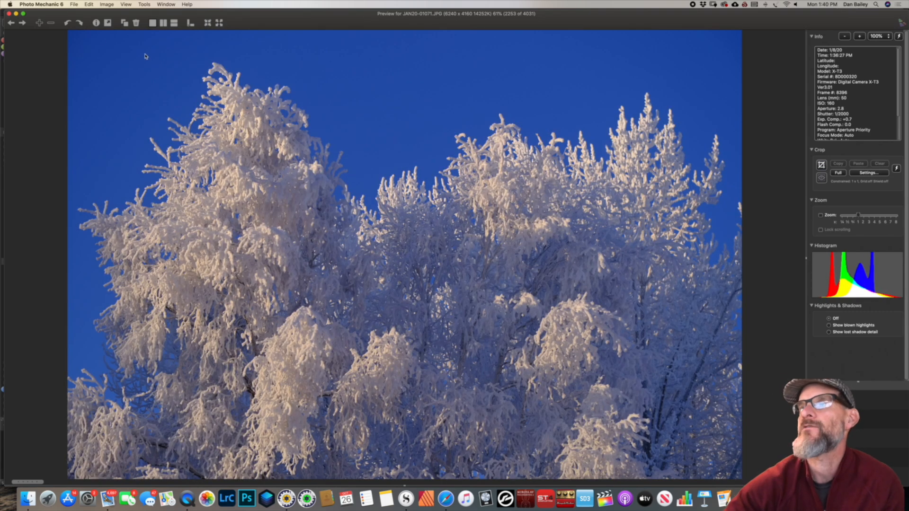
left_click(9, 14)
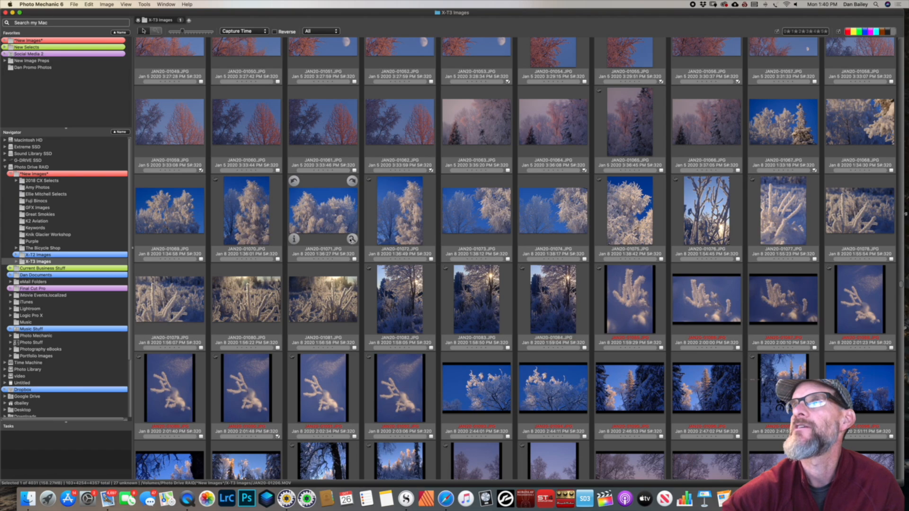
Reopen the preview of frosted-tree photo JAN20-01071 and shift its window over the contact sheet
left_click(351, 239)
mouse_move(413, 22)
left_mouse_down()
mouse_move(371, 22)
mouse_move(408, 22)
left_mouse_up()
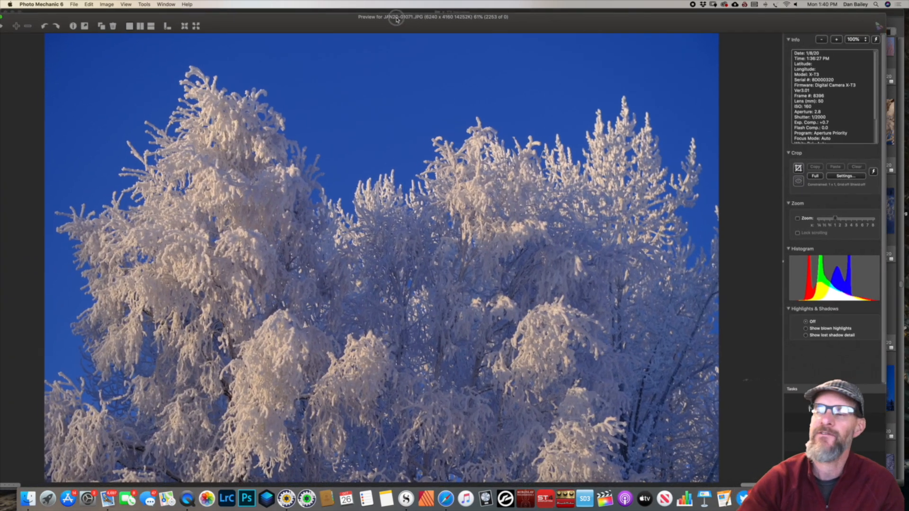
left_click_drag(396, 20, 424, 18)
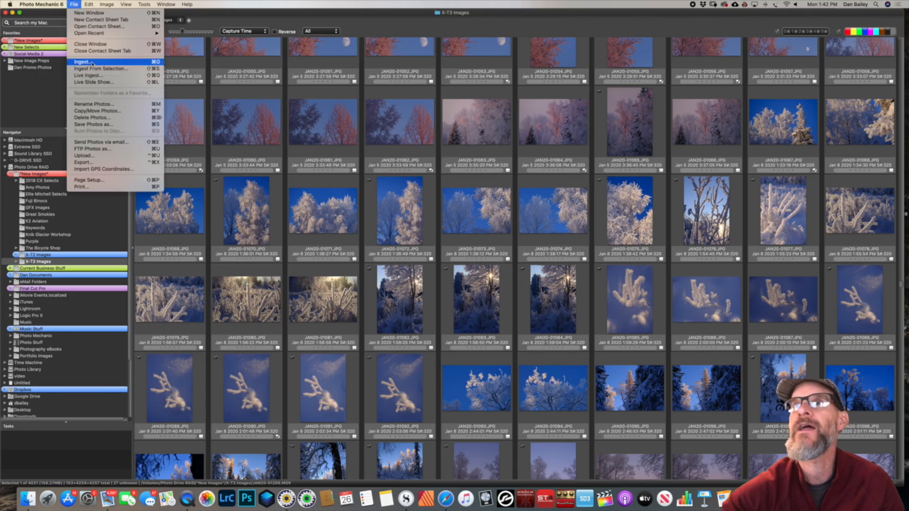
Set up an ingest from the Untitled disk with a new Desktop folder named New Images as the primary destination
left_click(149, 63)
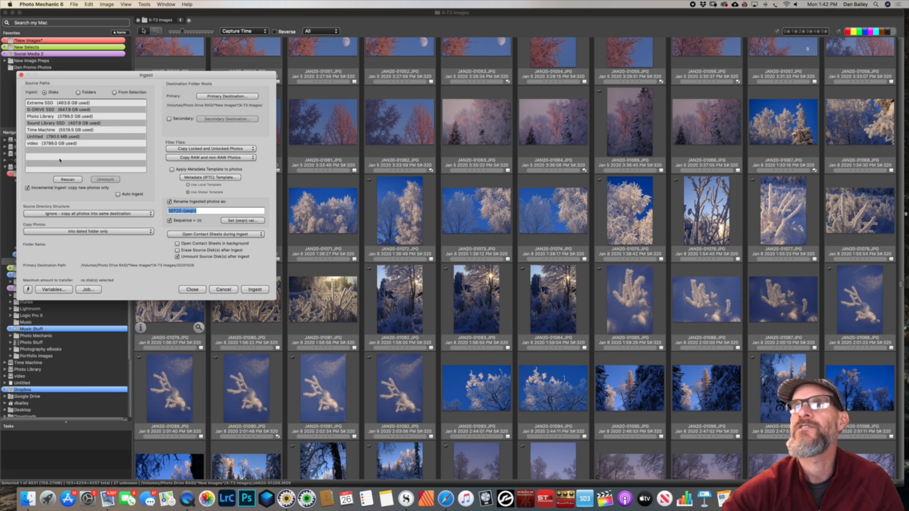
left_click(50, 137)
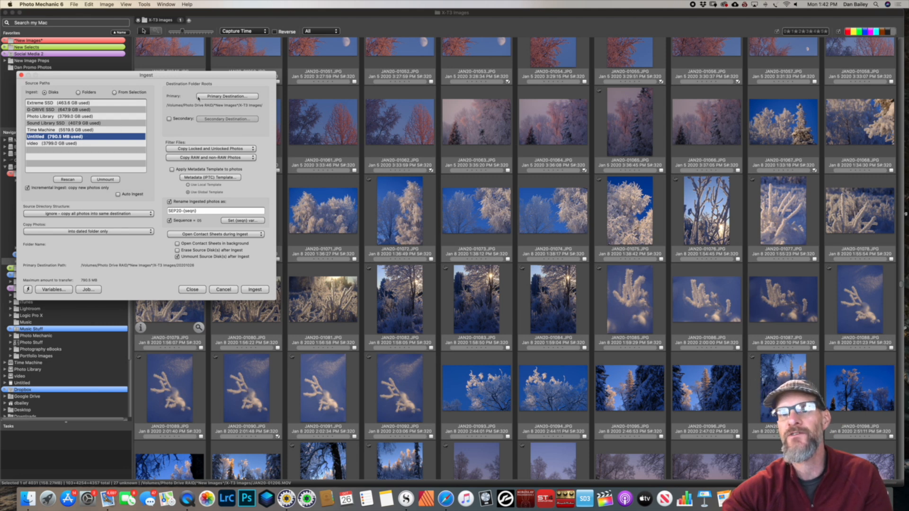
left_click(224, 97)
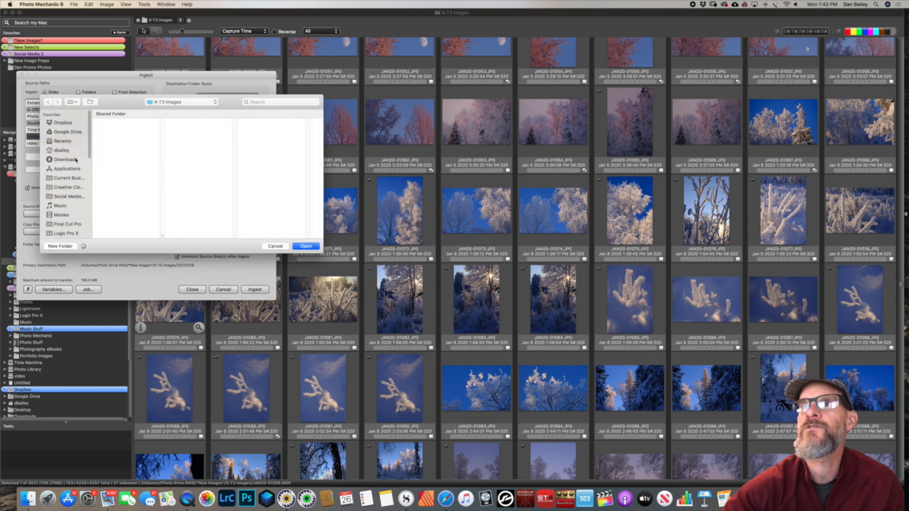
scroll(90, 161, "down", 2)
scroll(89, 161, "down", 5)
left_click(63, 195)
left_click(60, 246)
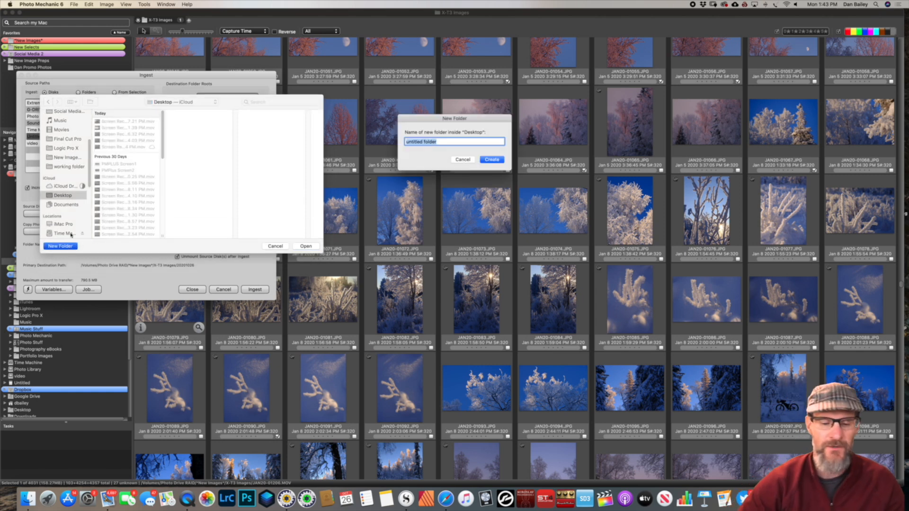
type("New Images")
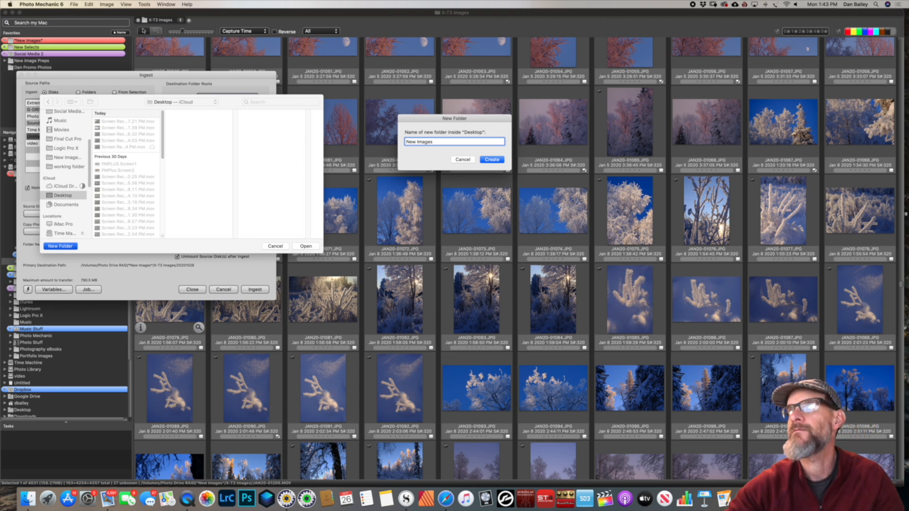
key("Return")
left_click(306, 247)
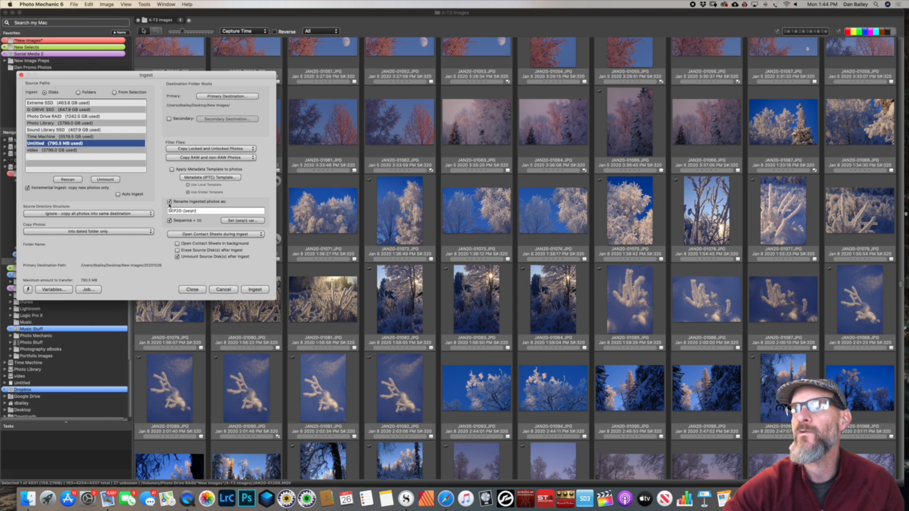
Set the ingest rename pattern to NEWFALL{seqn}, leave incremental ingest off, and start ingesting the card's photos
left_click_drag(201, 211, 141, 198)
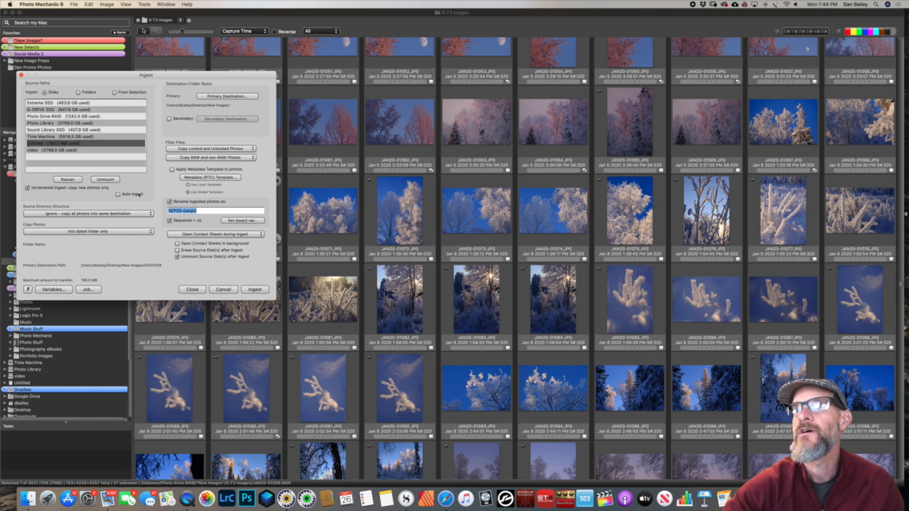
type("New")
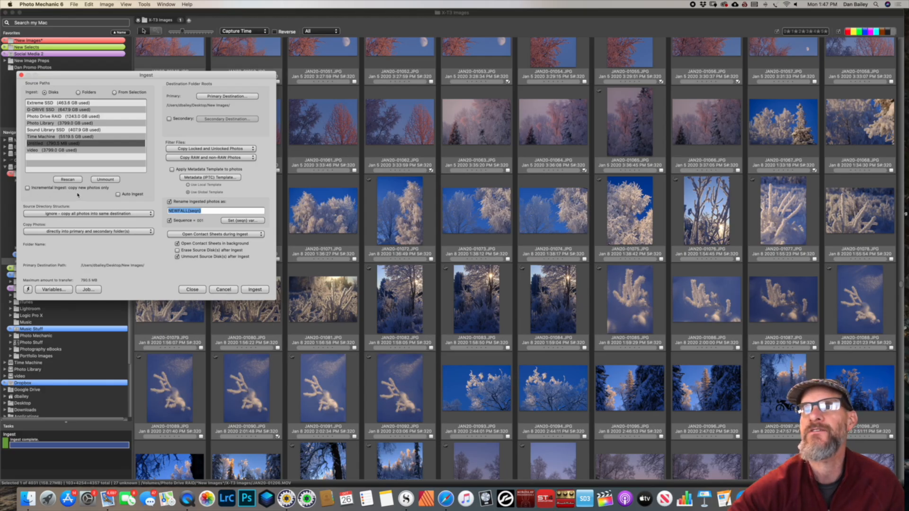
left_click(27, 188)
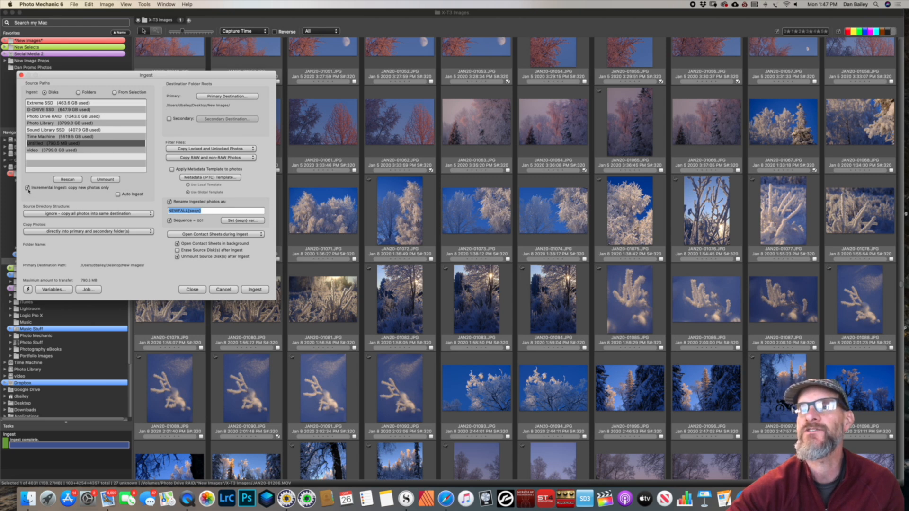
left_click(27, 188)
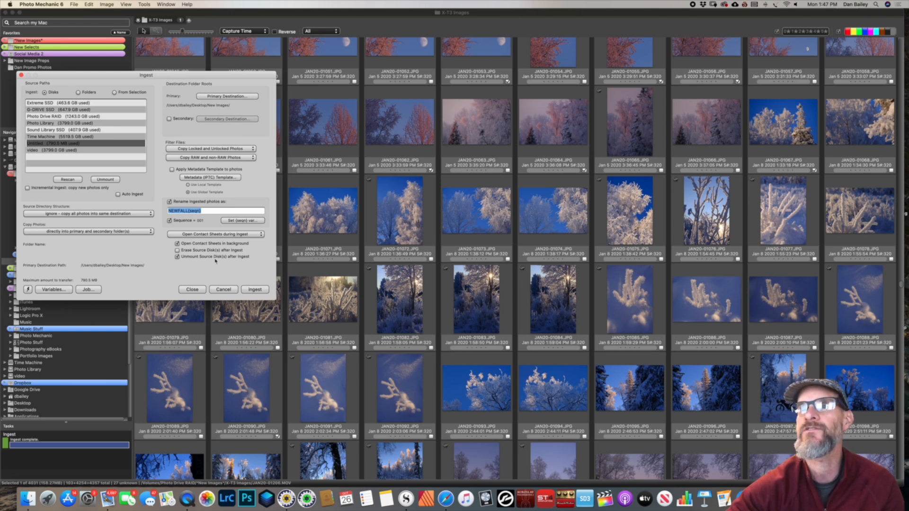
left_click(255, 289)
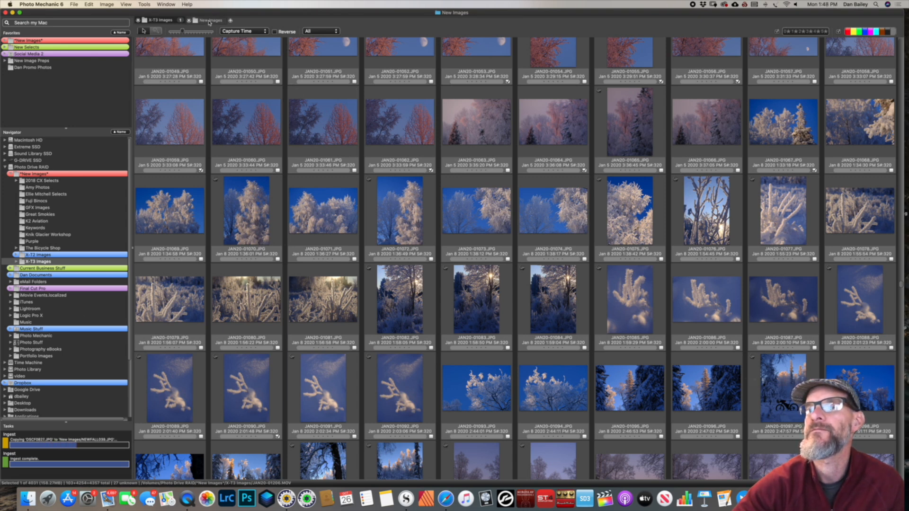
Open the New Images contact sheet, look through the ingested photos, and select NEWFALL001
left_click(210, 22)
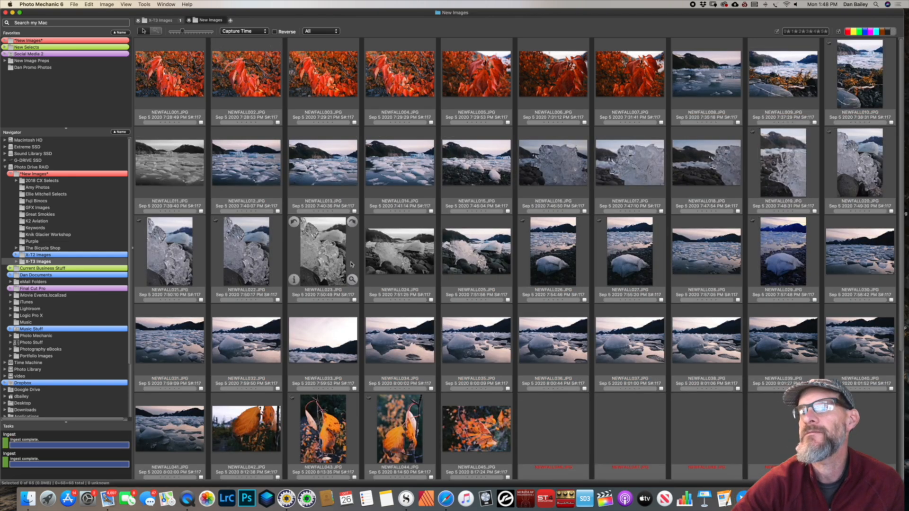
scroll(351, 264, "down", 5)
scroll(351, 263, "up", 5)
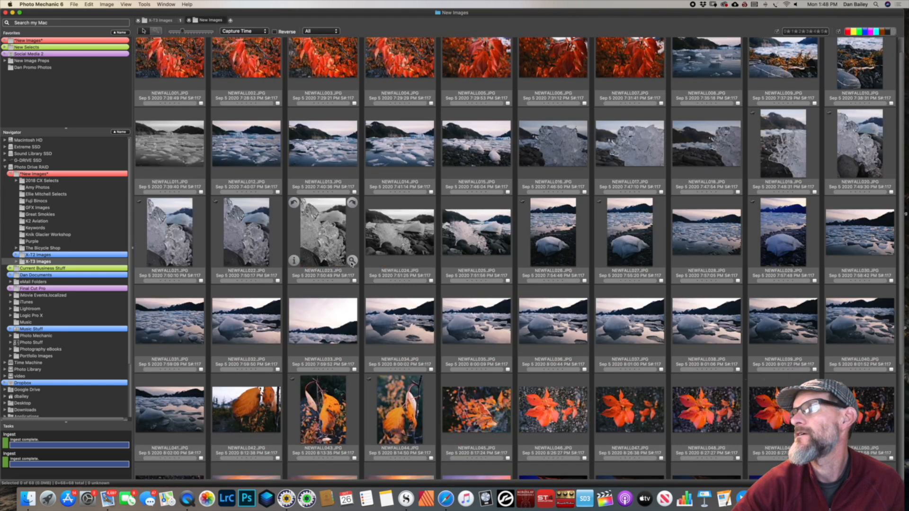
scroll(351, 264, "up", 1)
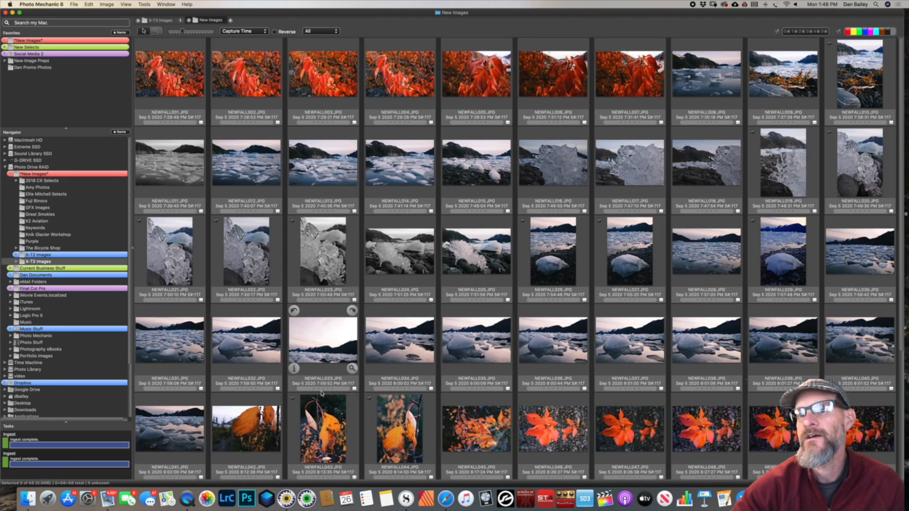
scroll(321, 393, "down", 5)
scroll(321, 393, "up", 5)
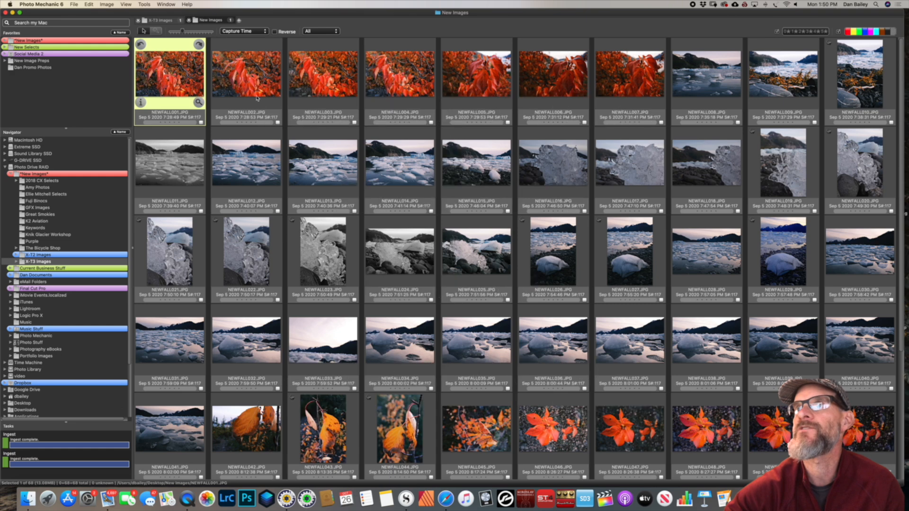
key("Right")
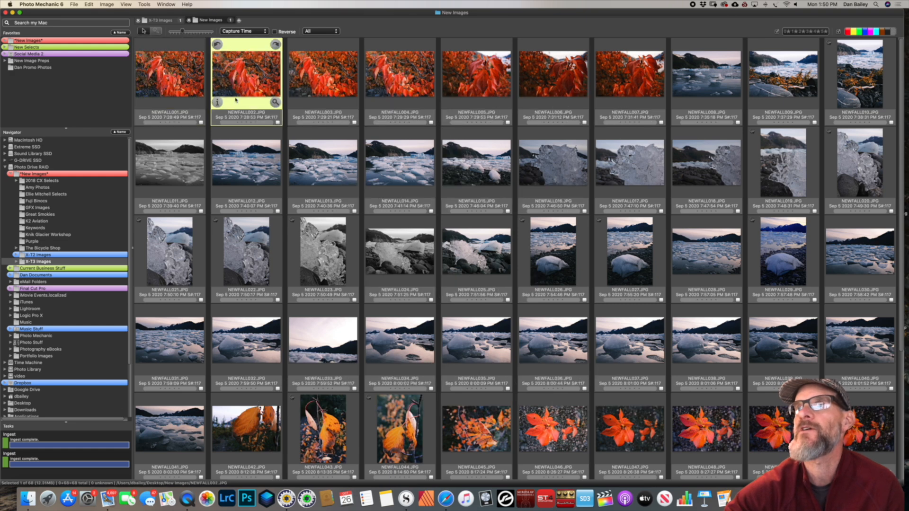
left_click(168, 90)
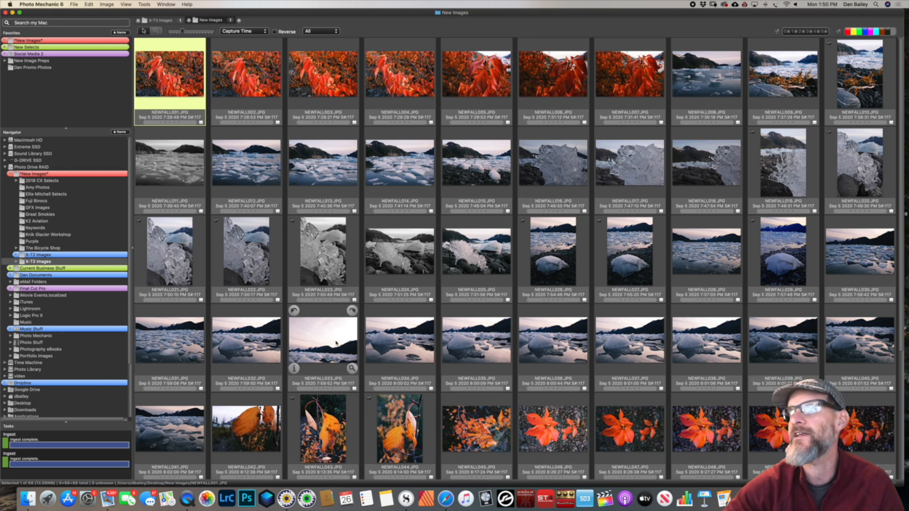
Delete the overexposed photo NEWFALL033
left_click(336, 349)
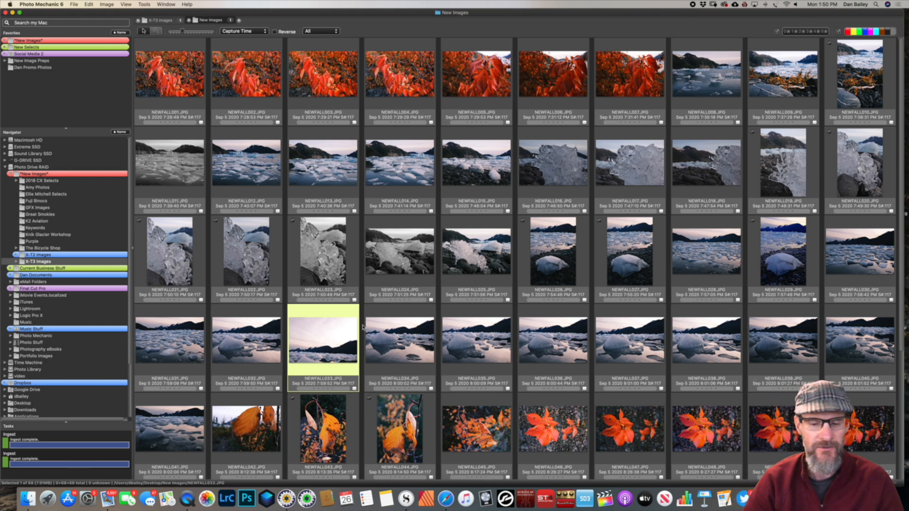
key("super+BackSpace")
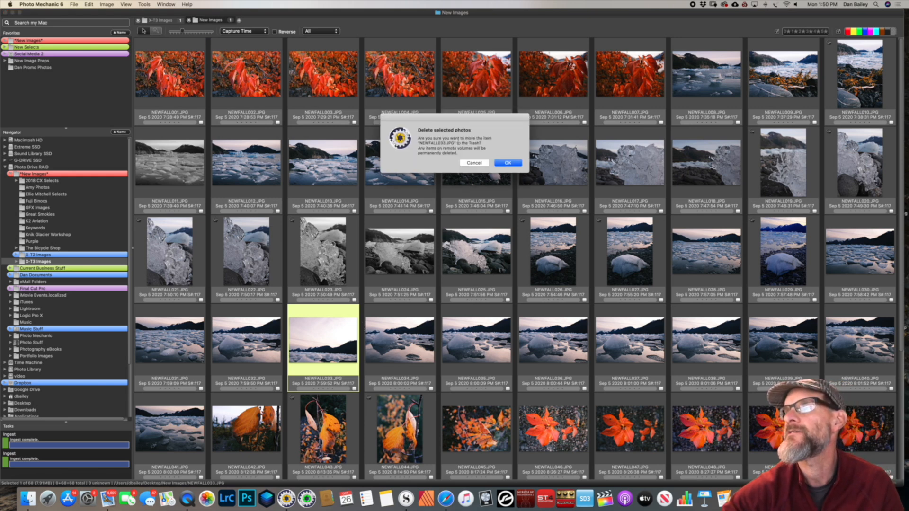
left_click(473, 162)
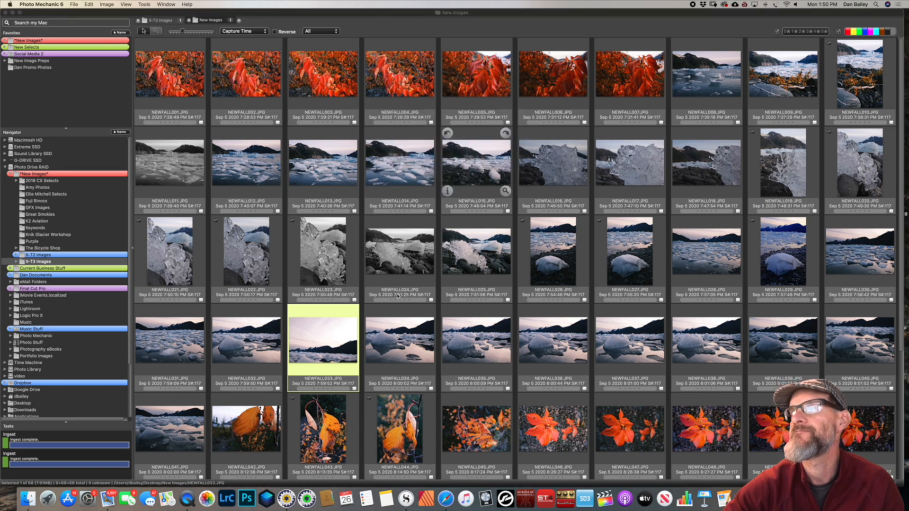
Rotate the six red-leaf photos NEWFALL046 through NEWFALL051 counterclockwise to portrait orientation
scroll(381, 282, "down", 4)
scroll(381, 282, "up", 4)
scroll(507, 239, "down", 4)
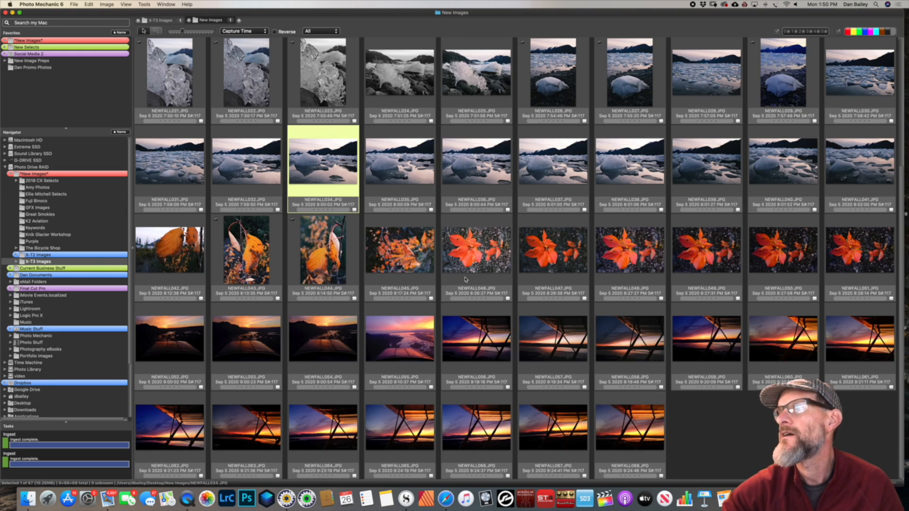
left_click(460, 229)
left_click(447, 221)
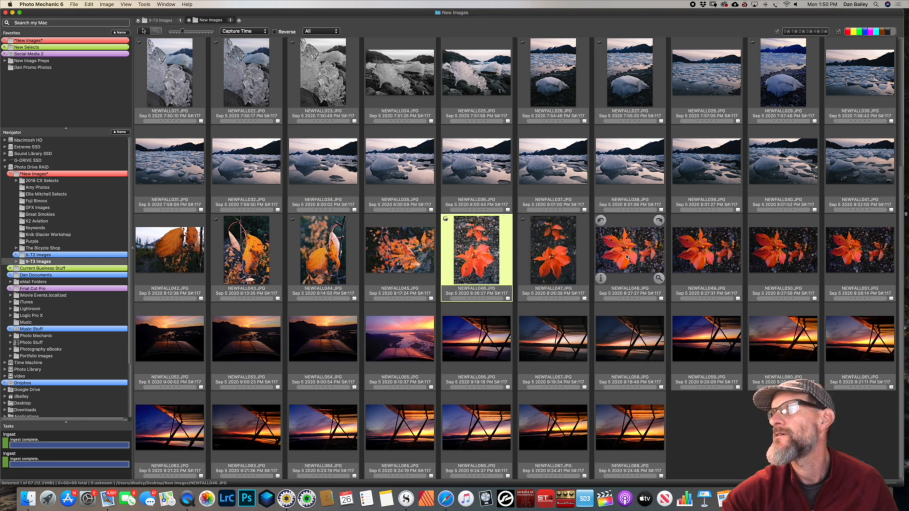
left_click(601, 220)
left_click(677, 220)
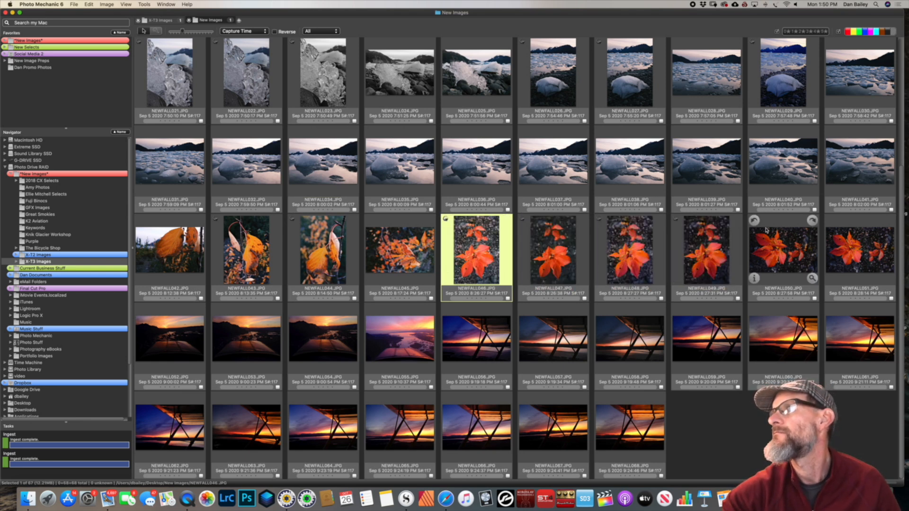
left_click(753, 220)
left_click(830, 221)
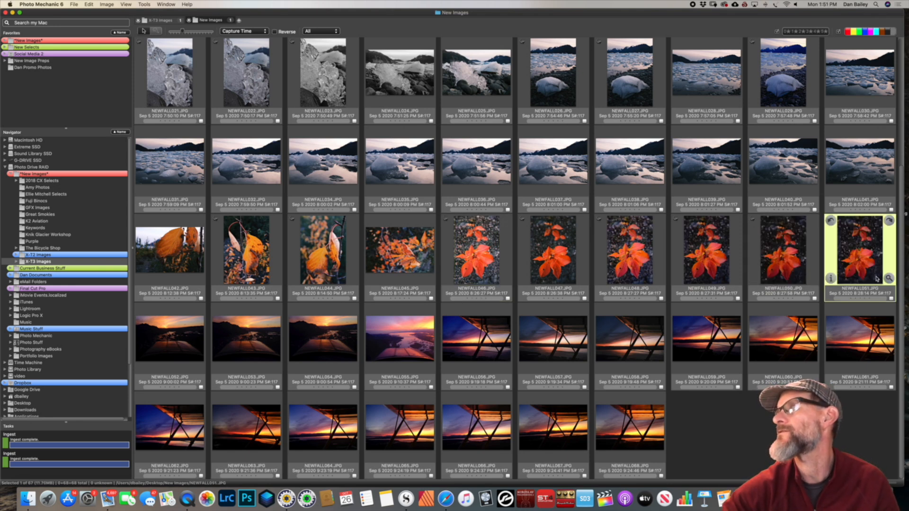
Preview NEWFALL051, inspect its focus at 100% zoom, return to the whole photo, and review its camera information
double_click(880, 292)
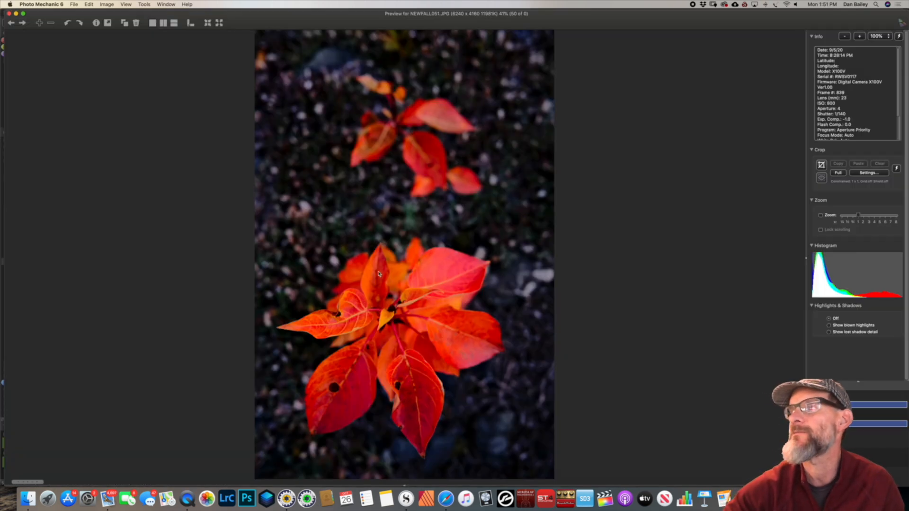
left_click(820, 215)
scroll(389, 203, "down", 5)
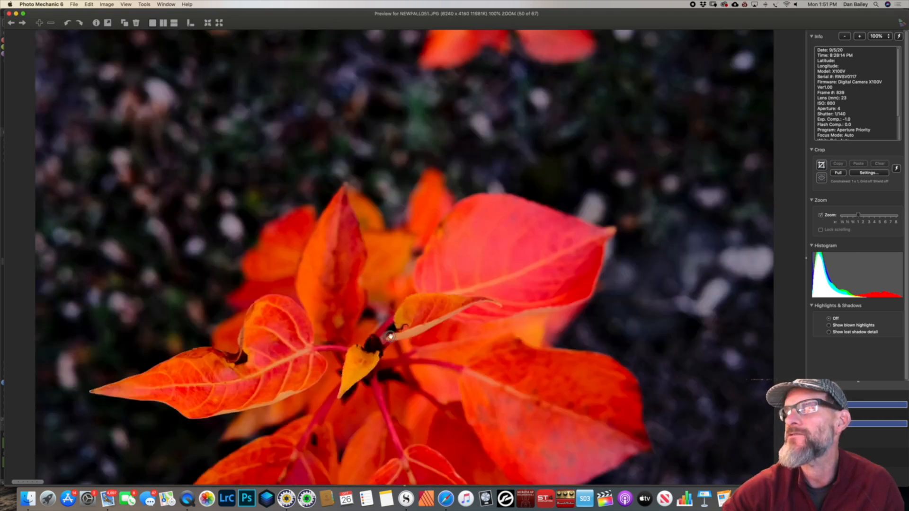
scroll(417, 214, "down", 1)
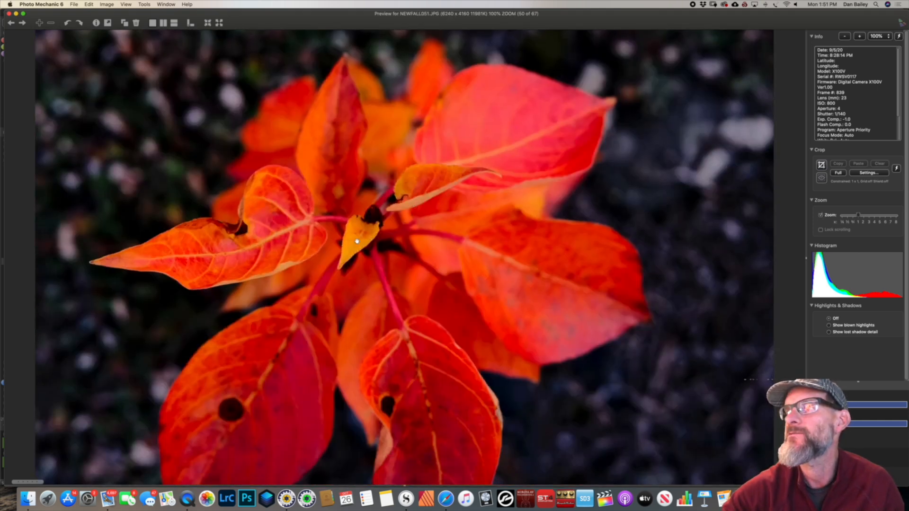
left_click(821, 215)
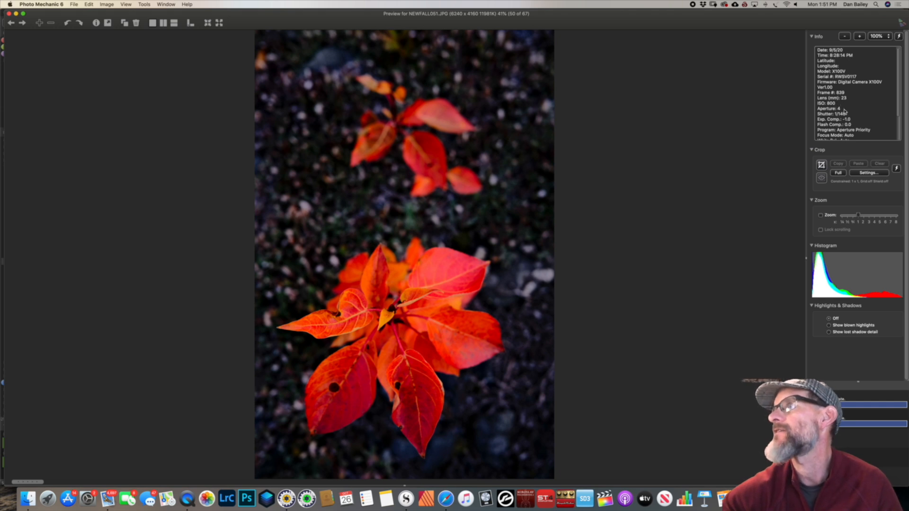
scroll(838, 115, "down", 3)
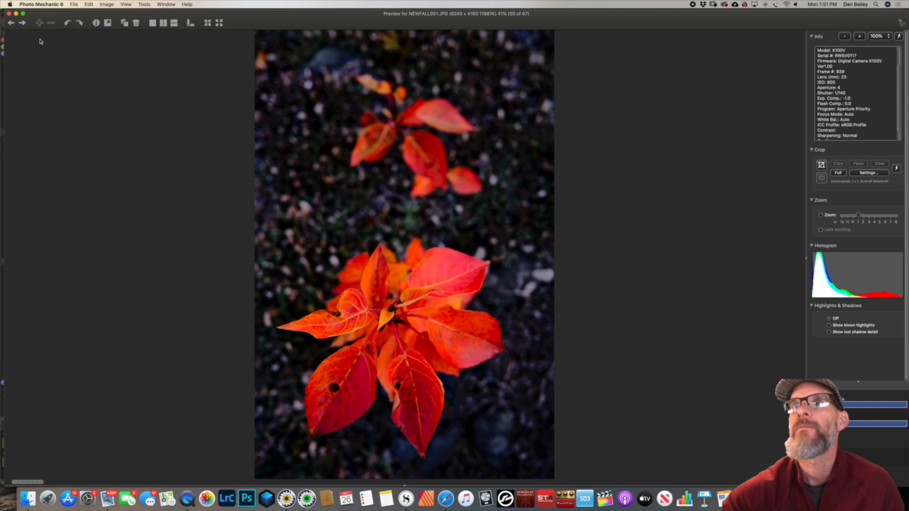
Page the preview forward to NEWFALL052 and back to NEWFALL048, and try rotating NEWFALL048 counterclockwise and back
left_click(23, 24)
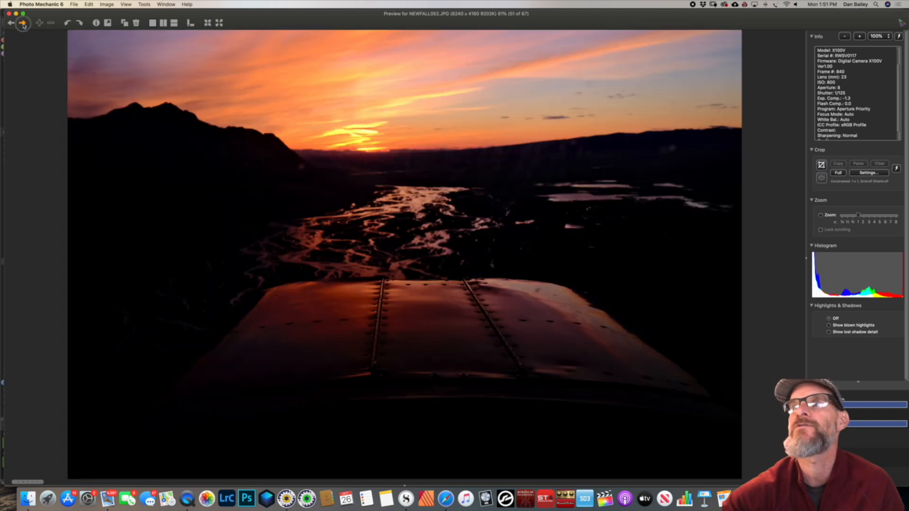
left_click(11, 24)
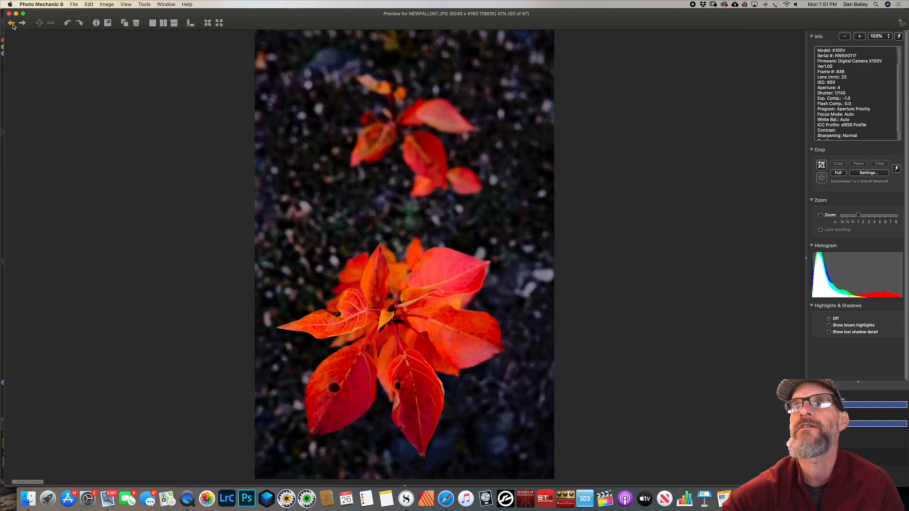
left_click(11, 24)
left_click(11, 24)
left_click(11, 24)
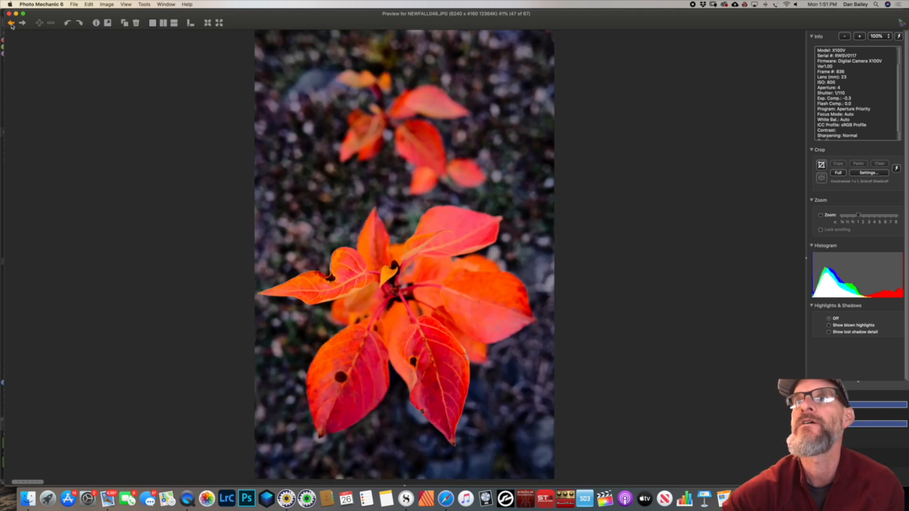
left_click(68, 24)
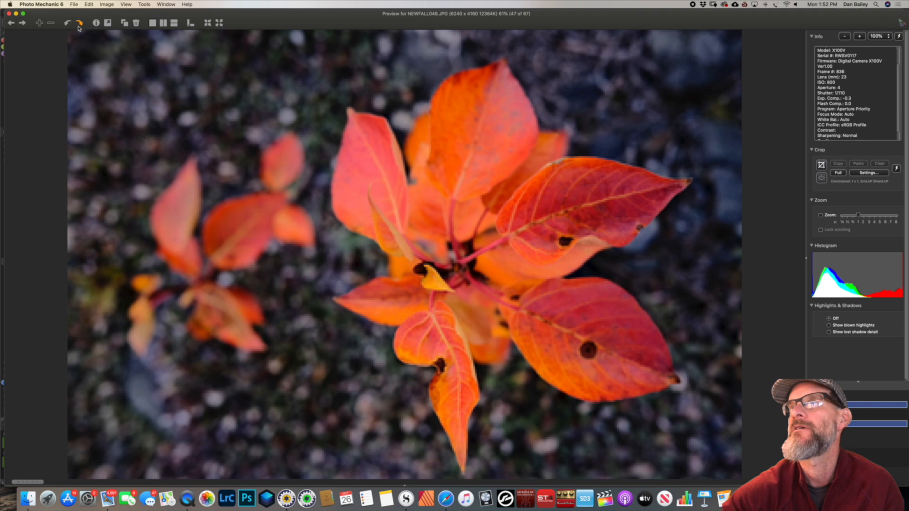
left_click(79, 26)
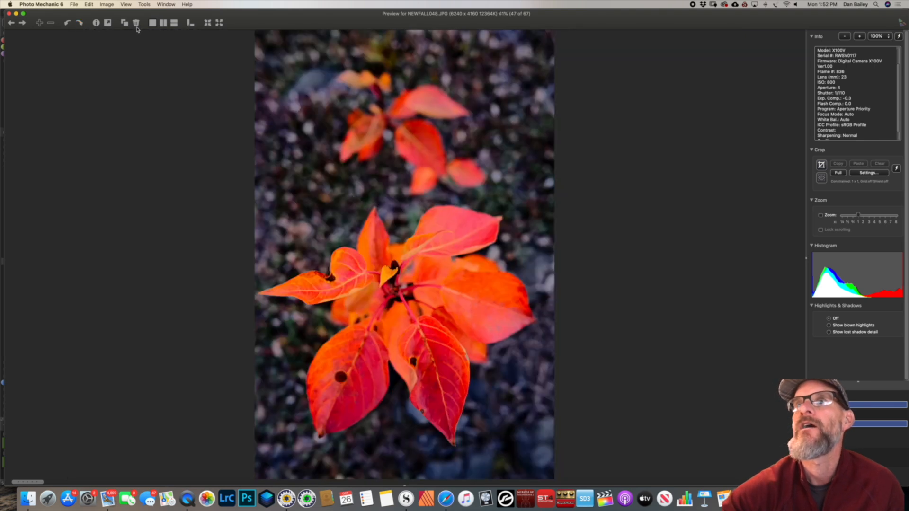
Split the preview into two side-by-side panes and page the empty one through the red-leaf photos to compare NEWFALL046 with NEWFALL048
left_click(163, 25)
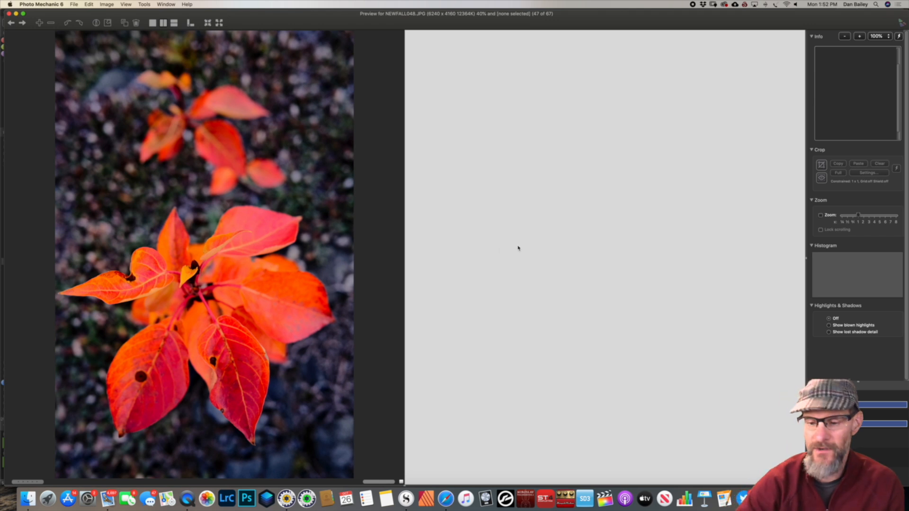
key("Right")
key("Right")
key("Left")
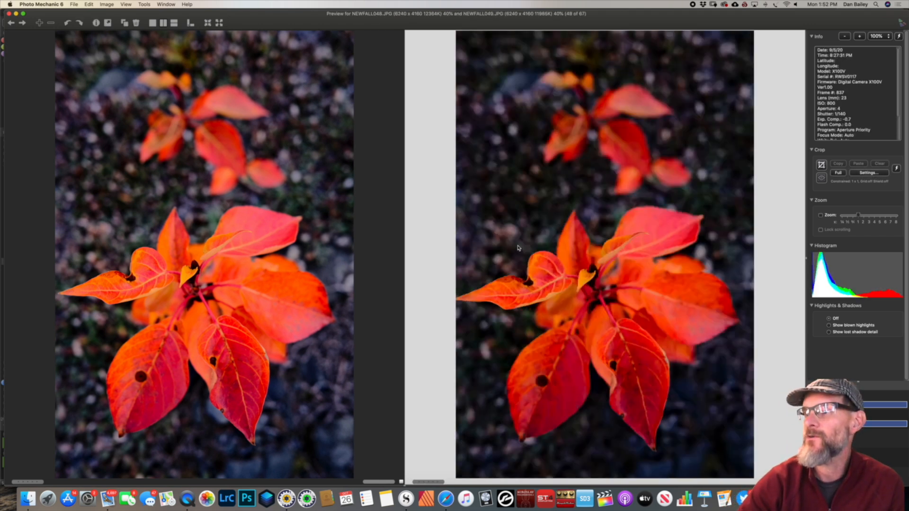
key("Left")
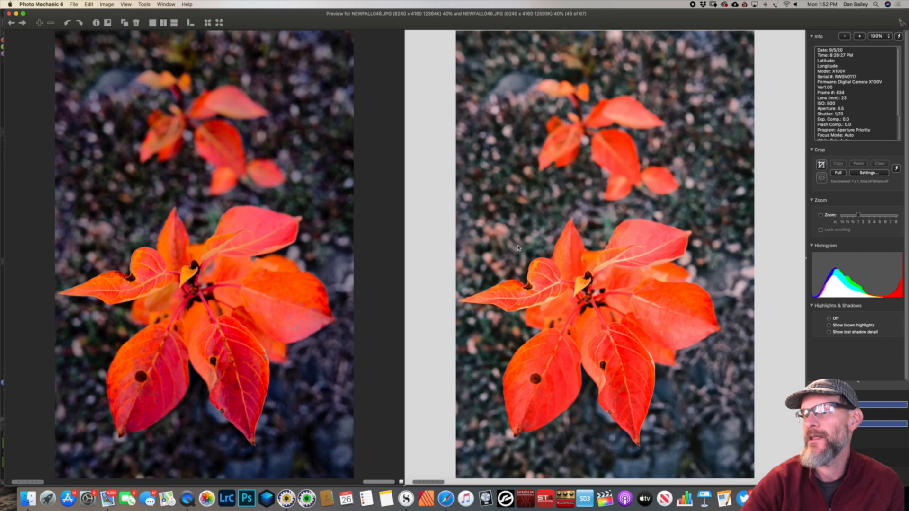
key("Left")
key("Right")
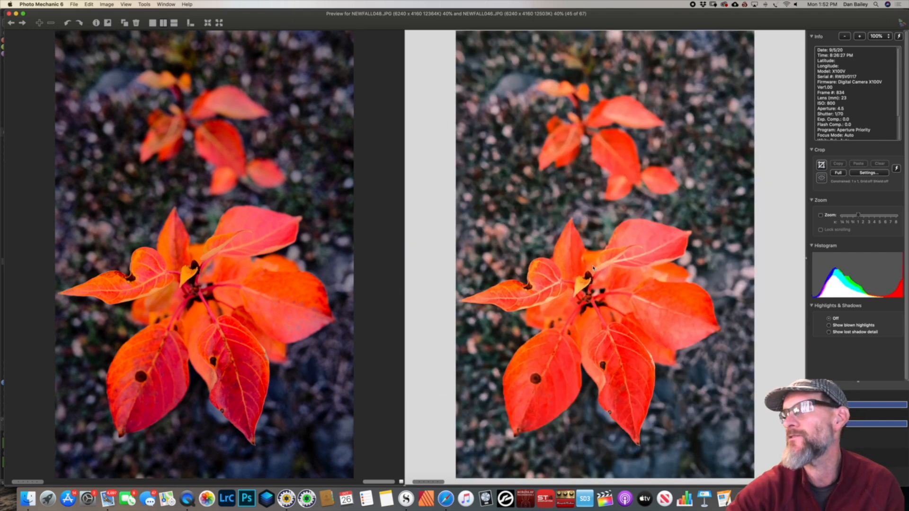
Compare the matching leaf details of NEWFALL048 and NEWFALL046 at 100% zoom, and turn the zoom off
left_click(820, 215)
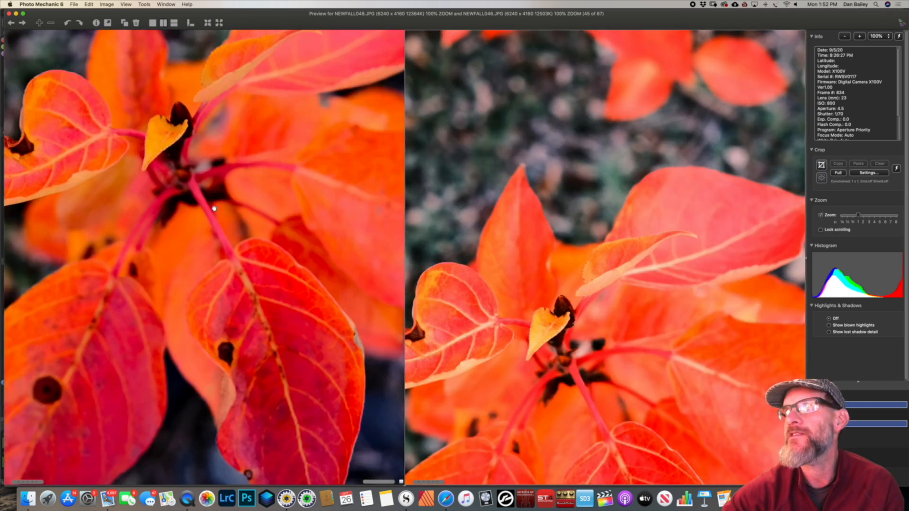
left_click_drag(493, 252, 562, 97)
left_click_drag(261, 268, 292, 358)
left_click(820, 215)
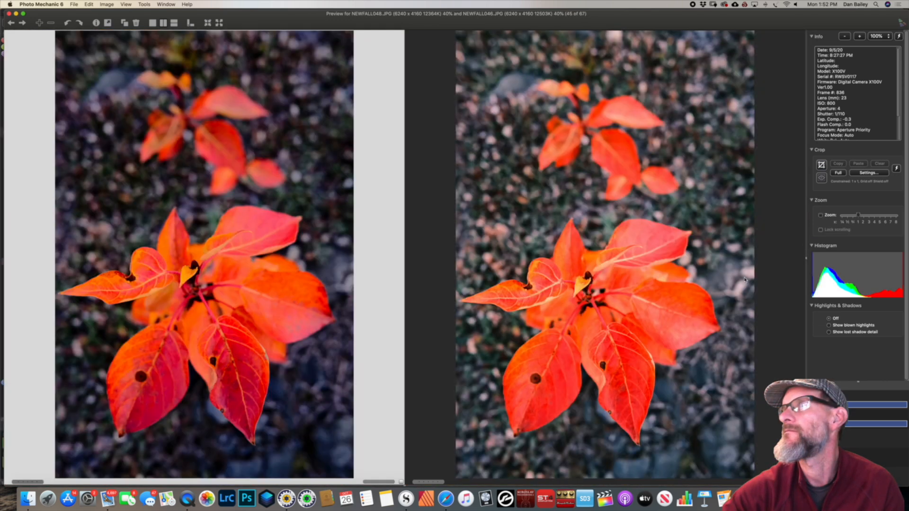
Page the NEWFALL048 pane back to the orange-leaf photo NEWFALL045, beside NEWFALL046
key("Left")
key("Left")
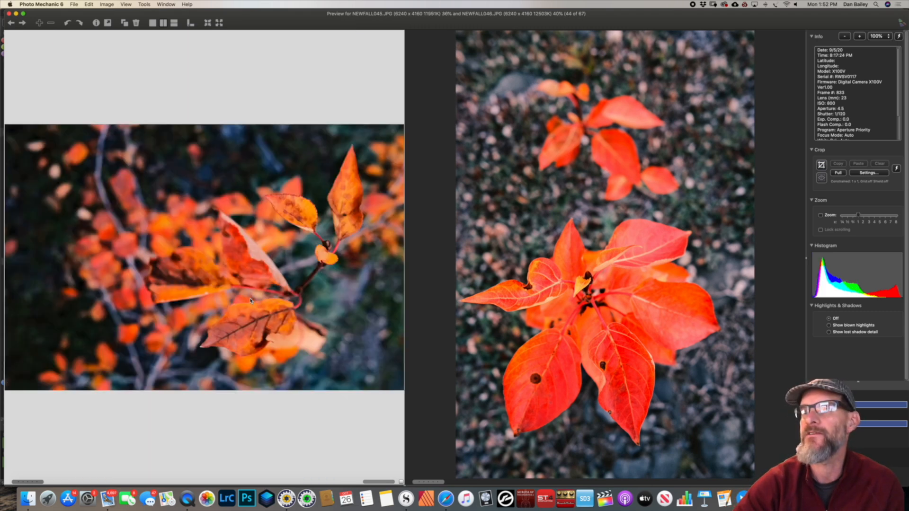
Page the active preview pane forward from NEWFALL045 to NEWFALL048 to compare it with NEWFALL046
key("Right")
key("Right")
key("Right")
key("Right")
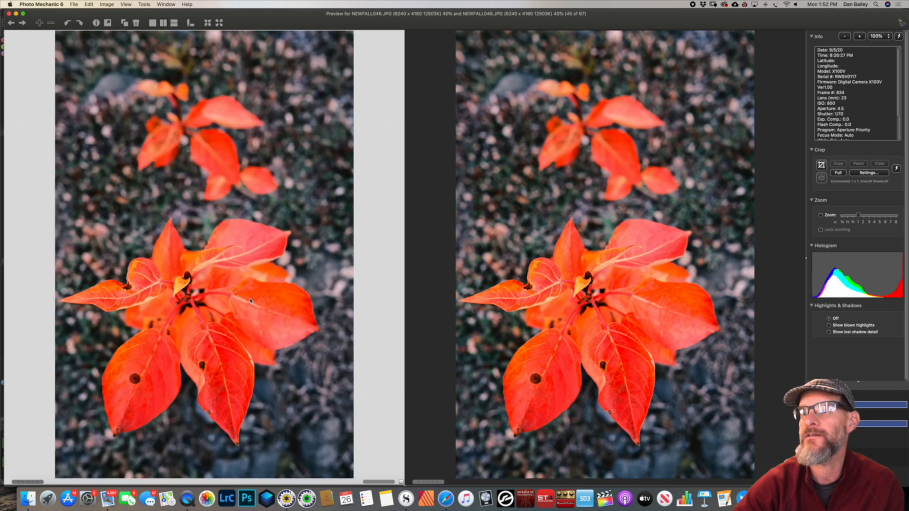
key("Right")
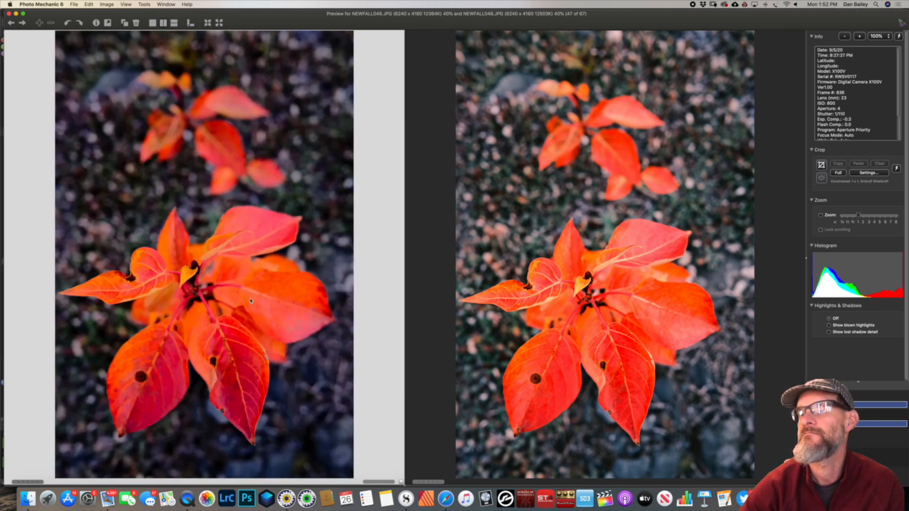
key("Left")
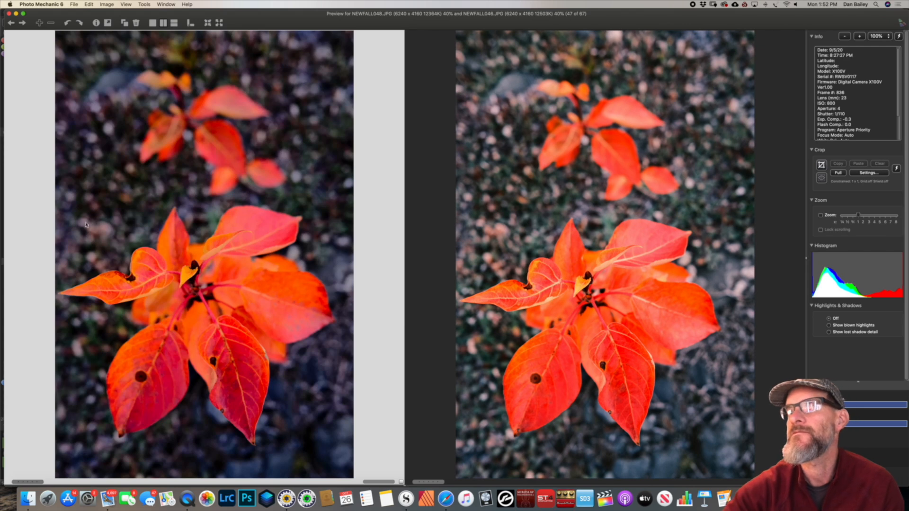
Stack the two preview panes one above the other, and return to a single pane showing NEWFALL048
left_click(173, 23)
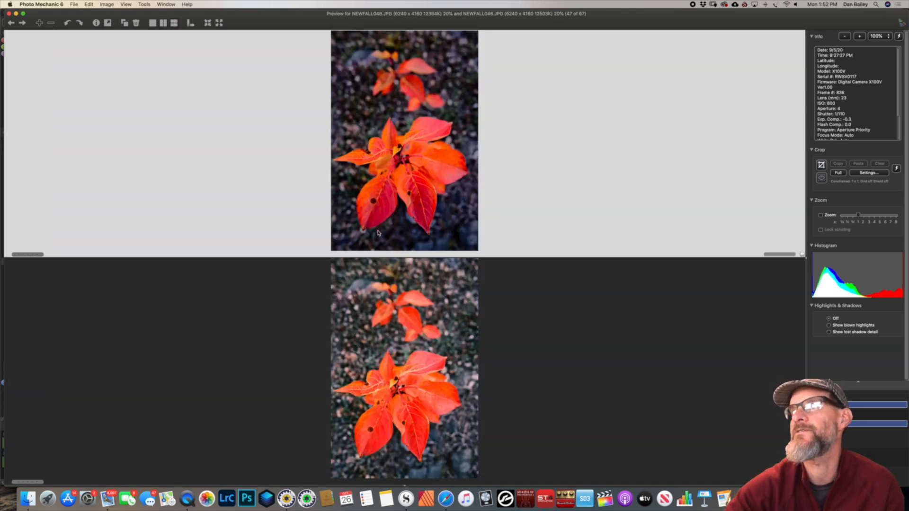
left_click(152, 23)
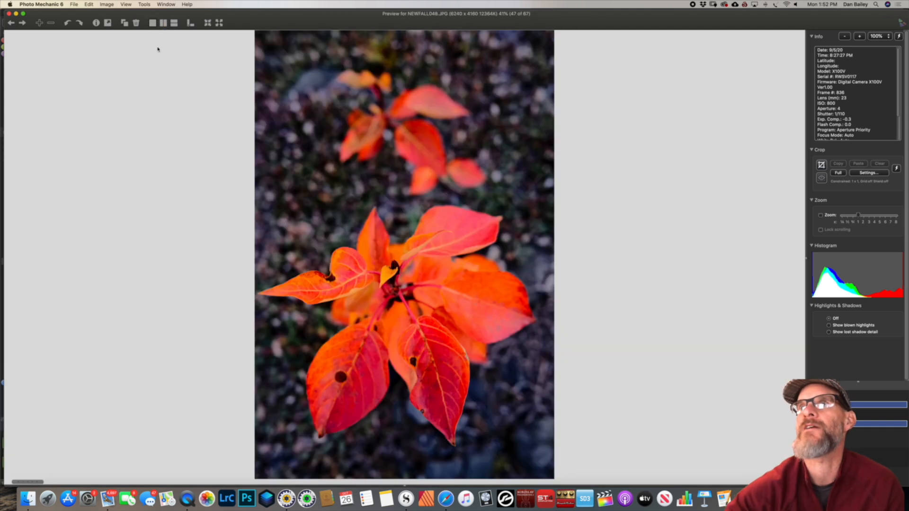
Show the thumbnail strip beside the preview and switch the preview background to dark
left_click(190, 24)
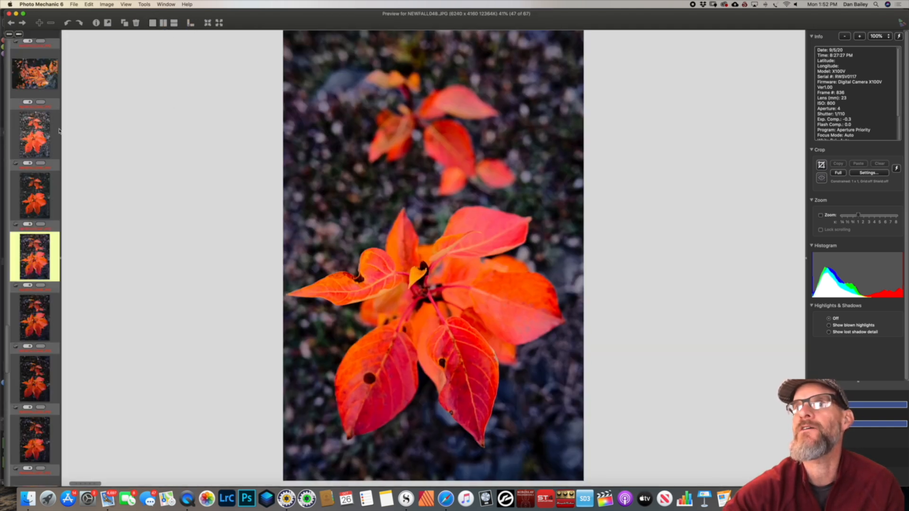
scroll(34, 207, "up", 20)
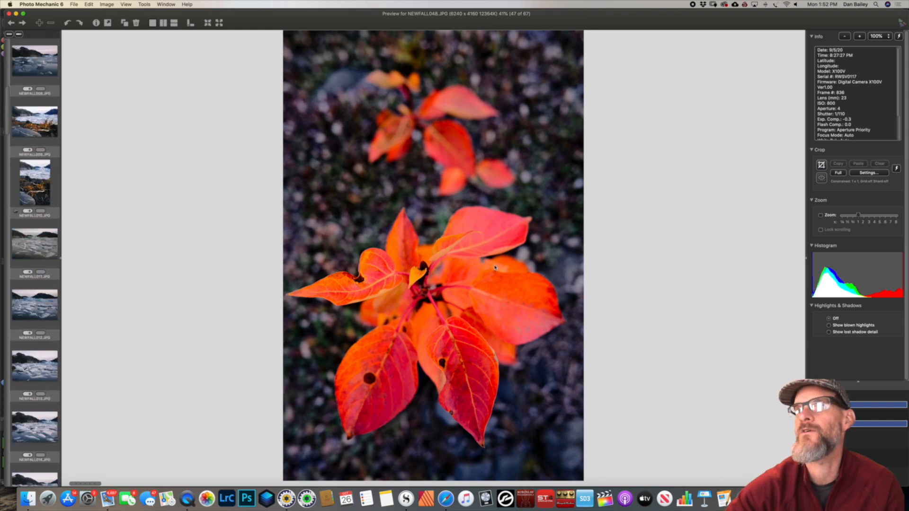
key("b")
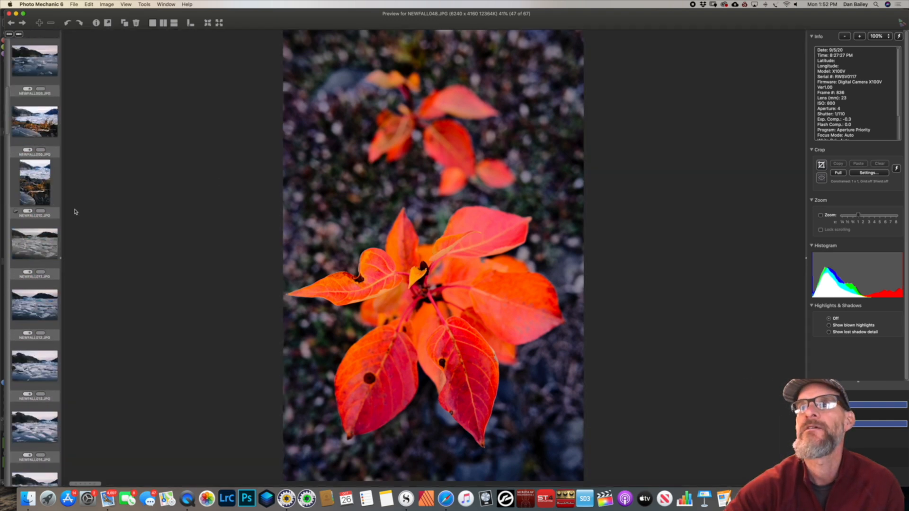
Open the glacier photos NEWFALL010 and NEWFALL009 in the preview from the thumbnail strip
left_click(40, 196)
scroll(37, 195, "up", 2)
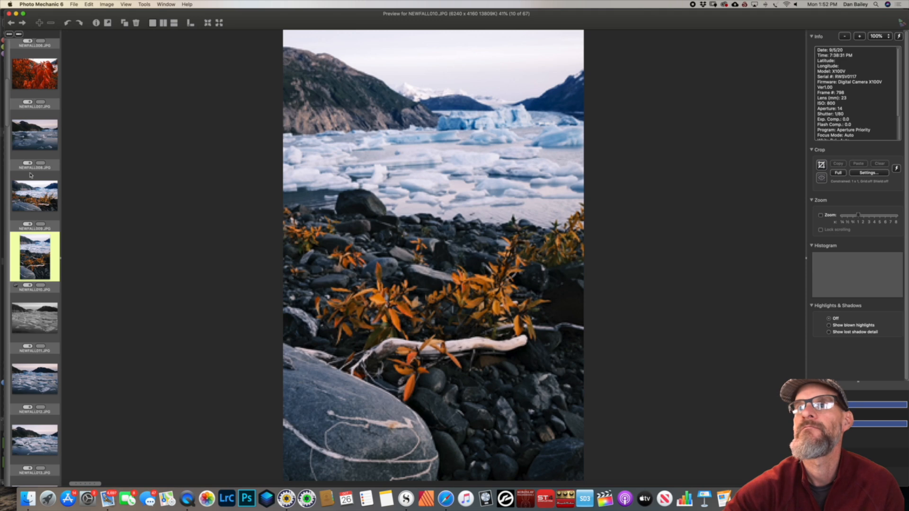
left_click(32, 198)
scroll(9, 196, "up", 5)
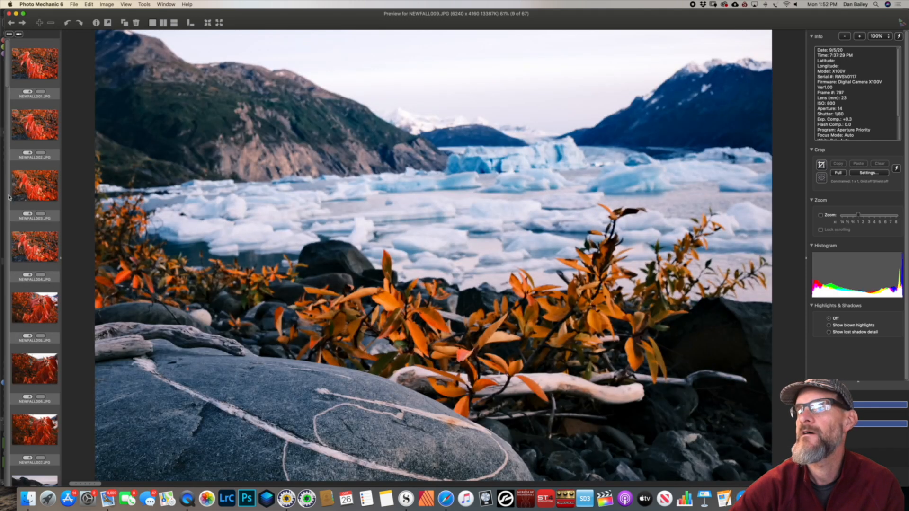
Hide the thumbnail strip and info panels around the preview, show them again, and hide them once more
left_click(217, 24)
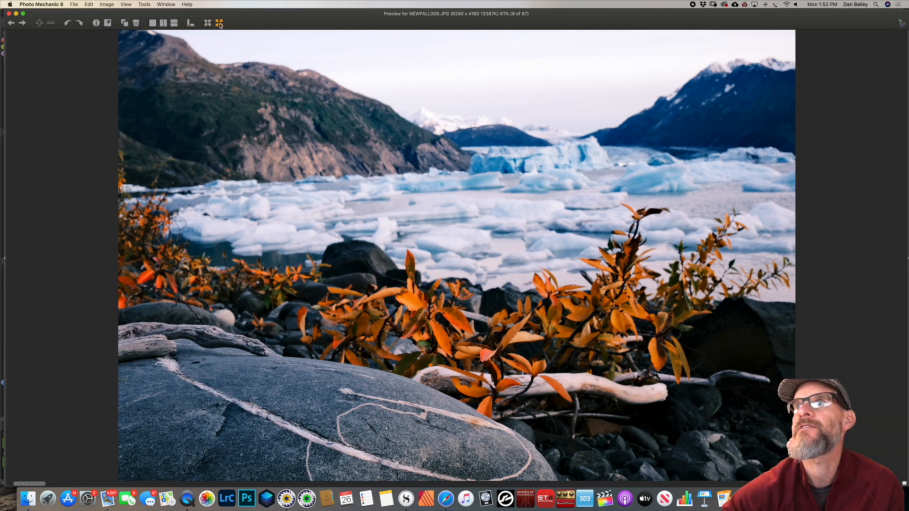
left_click(208, 24)
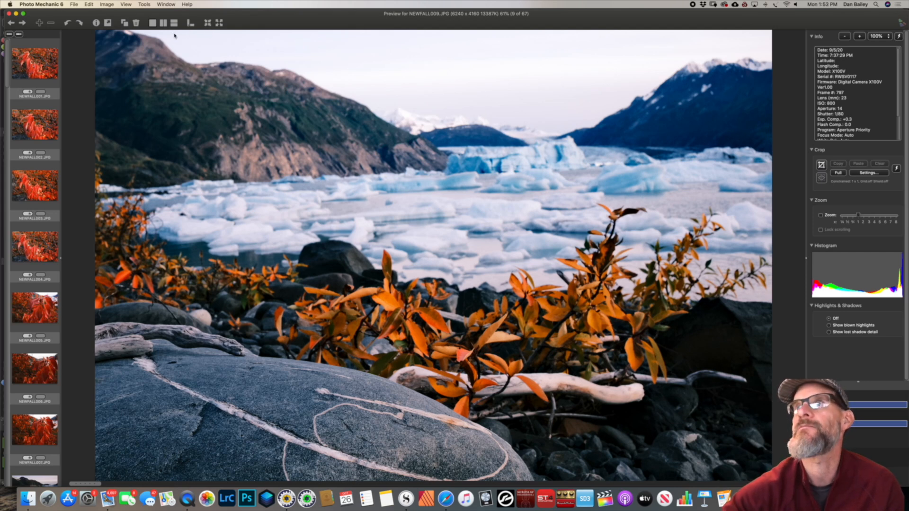
left_click(219, 22)
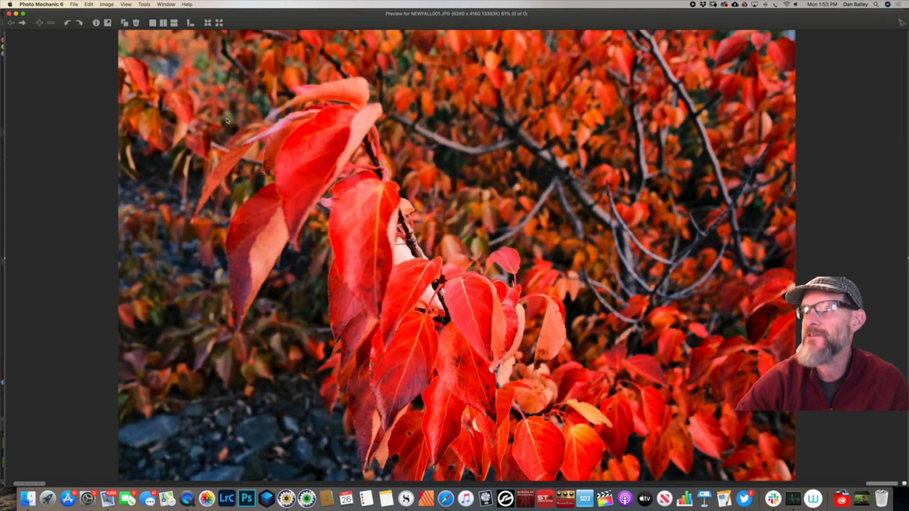
Page the preview forward to the red-leaf photo NEWFALL005 and assign it the Red color class
key("Right")
key("Right")
key("Right")
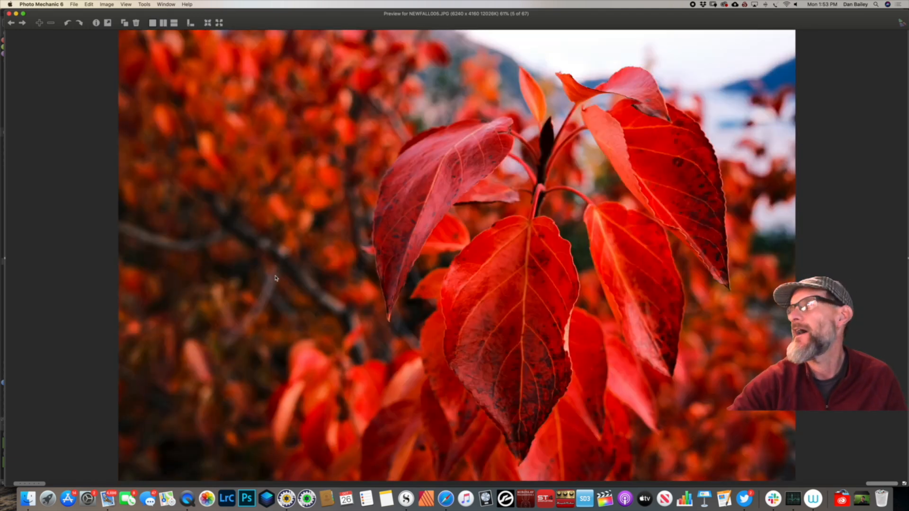
left_click(875, 483)
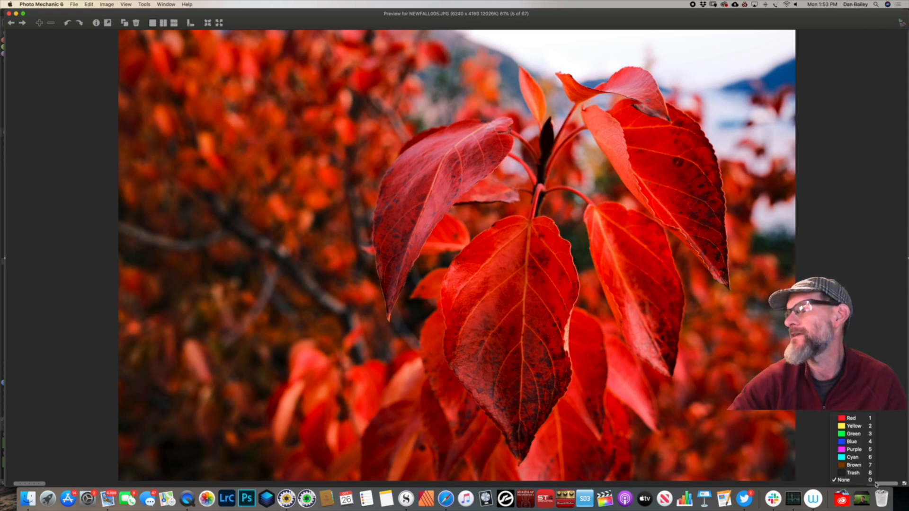
left_click(869, 419)
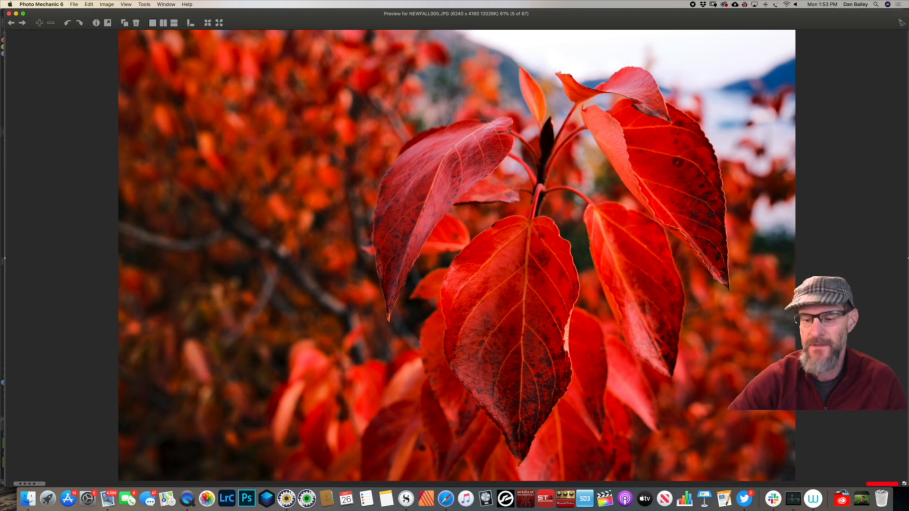
Page the preview forward past NEWFALL008 and back to the glacier shoreline photo NEWFALL009
left_click(22, 23)
left_click(22, 22)
left_click(22, 22)
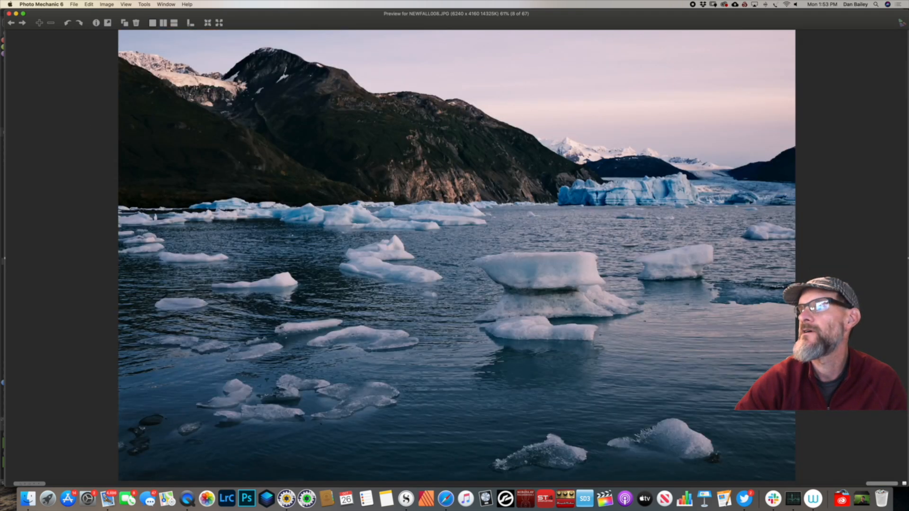
left_click(22, 23)
left_click(22, 23)
key("Left")
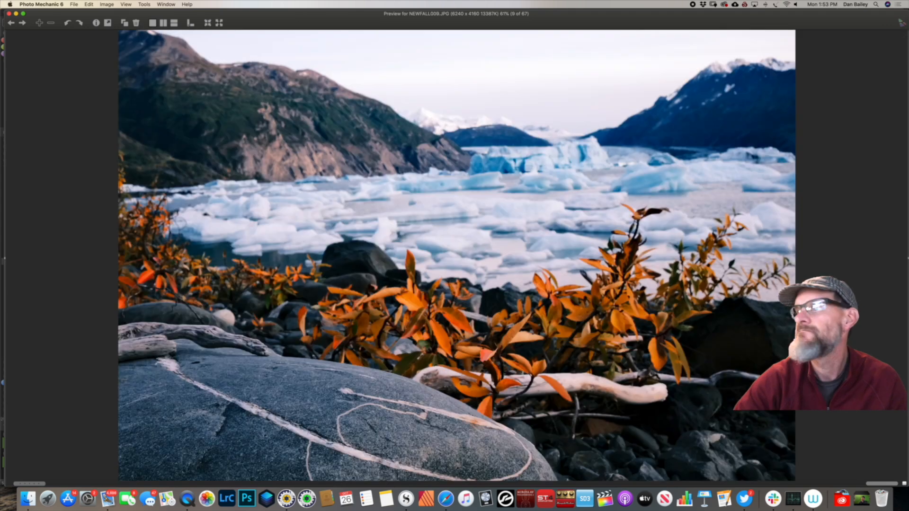
Page the preview forward through the floating-ice photos to the rocky beach photo NEWFALL015
key("Right")
key("Right")
key("Right")
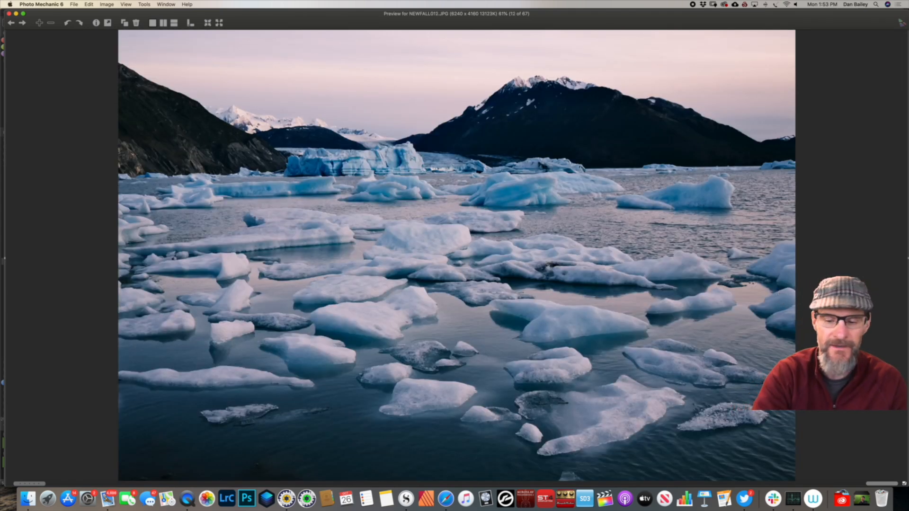
key("Right")
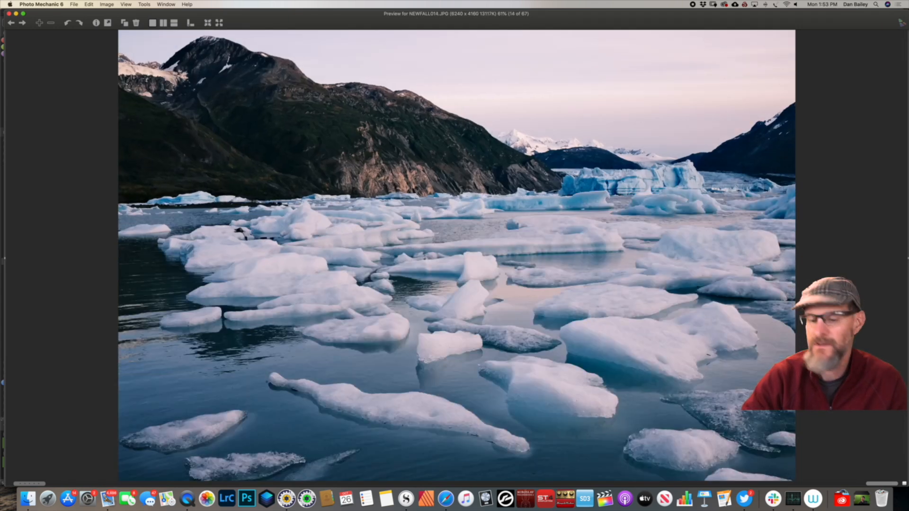
key("Right")
key("Right")
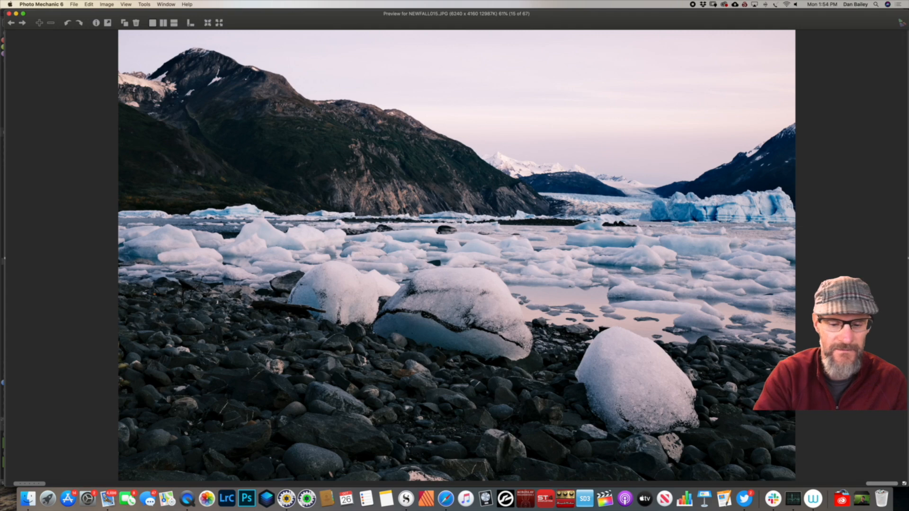
Page the preview forward through the clear-ice close-ups from NEWFALL015 to NEWFALL022
key("Right")
key("Right")
key("Right")
key("Right")
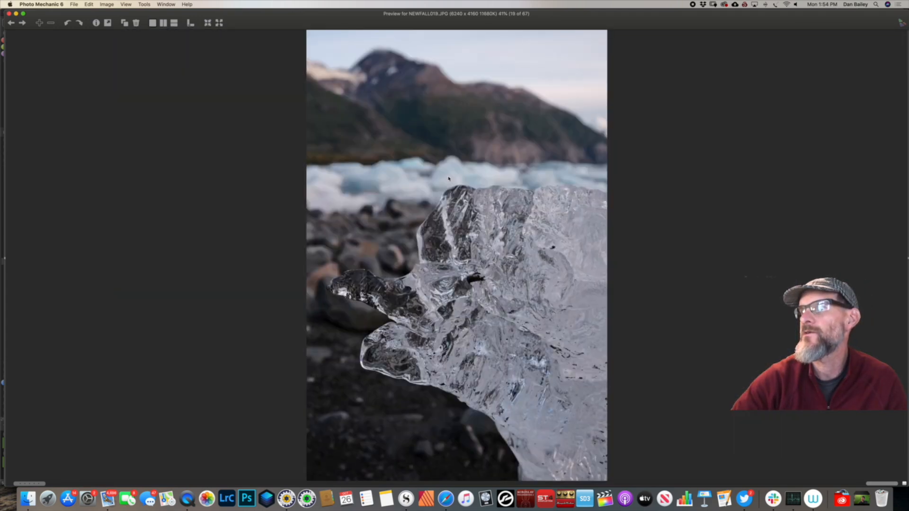
key("Right")
key("Right")
key("Right")
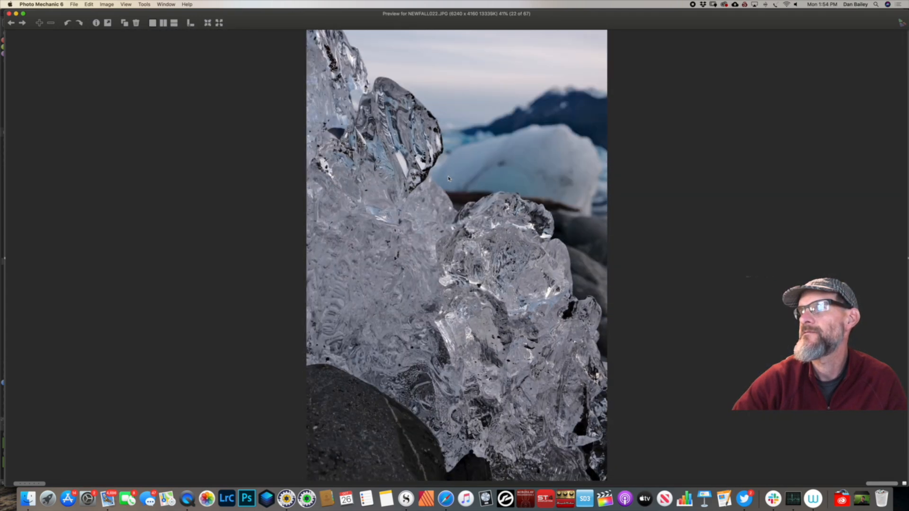
Page the preview forward from NEWFALL022 to the landscape-format ice and stones photo NEWFALL025
key("Right")
key("Right")
key("Right")
key("Right")
key("Left")
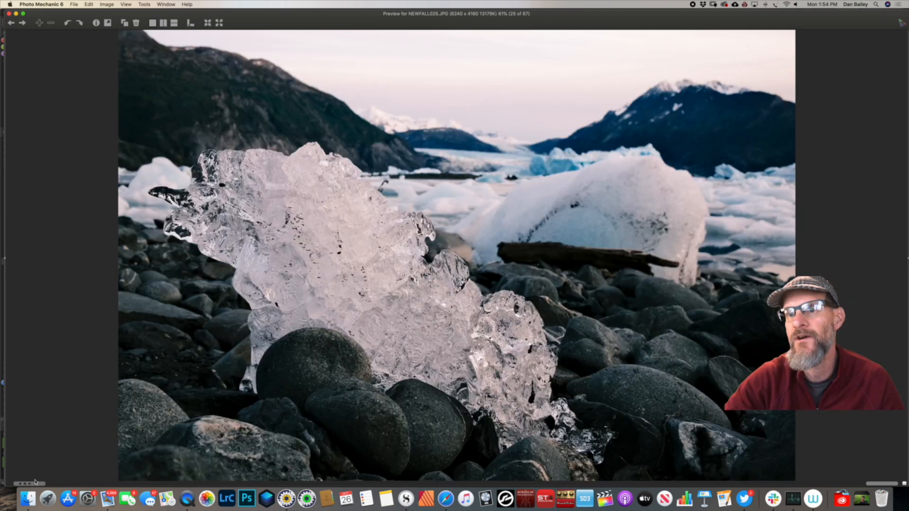
Page the preview forward to the beached-iceberg photo NEWFALL029 and assign it the Blue color class
key("Right")
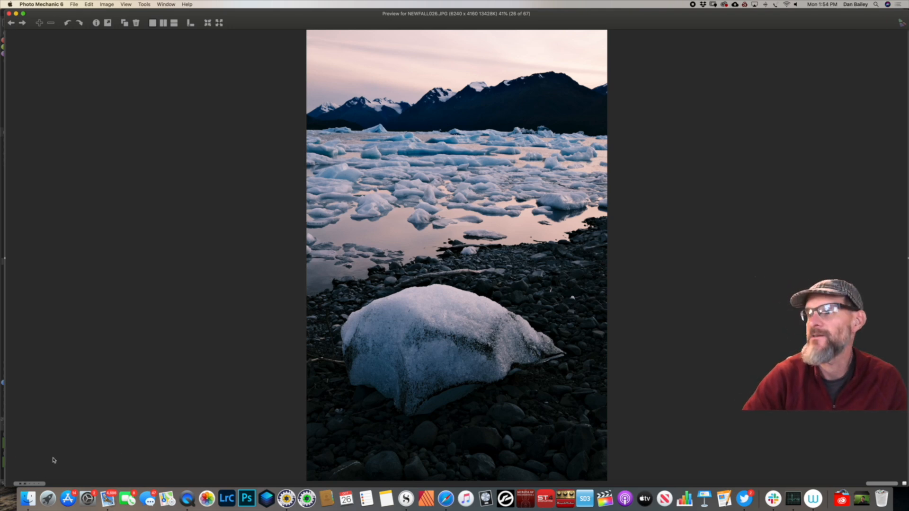
key("Right")
key("Right")
key("Right")
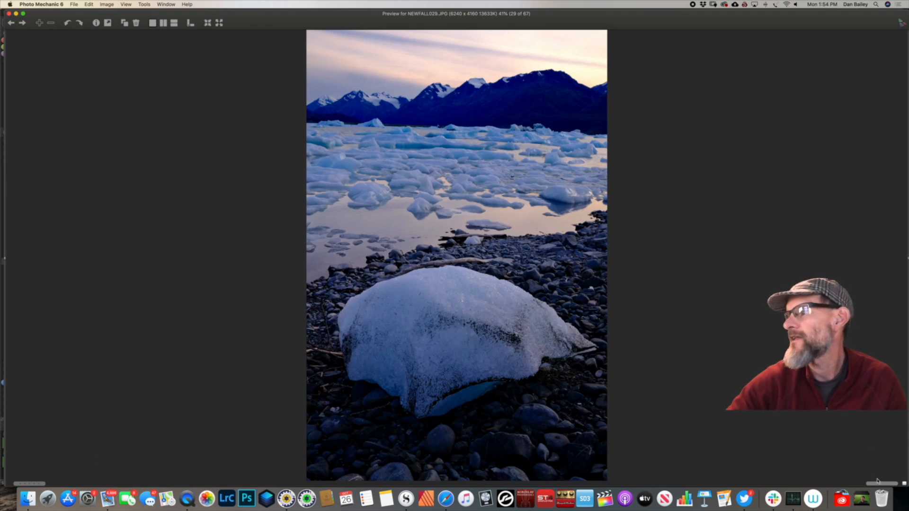
left_click(878, 480)
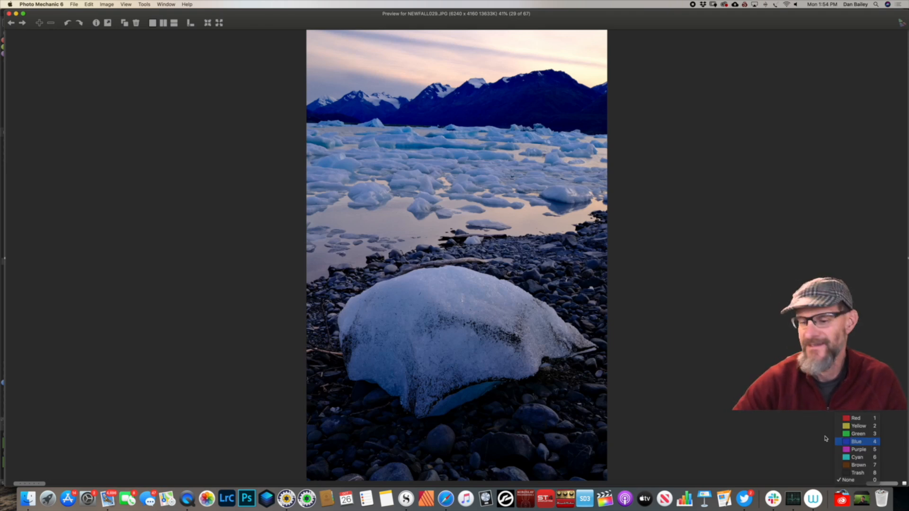
Move the preview on to the wide ice-field photo NEWFALL030 and assign it the Blue color class
key("Right")
key("Right")
key("Left")
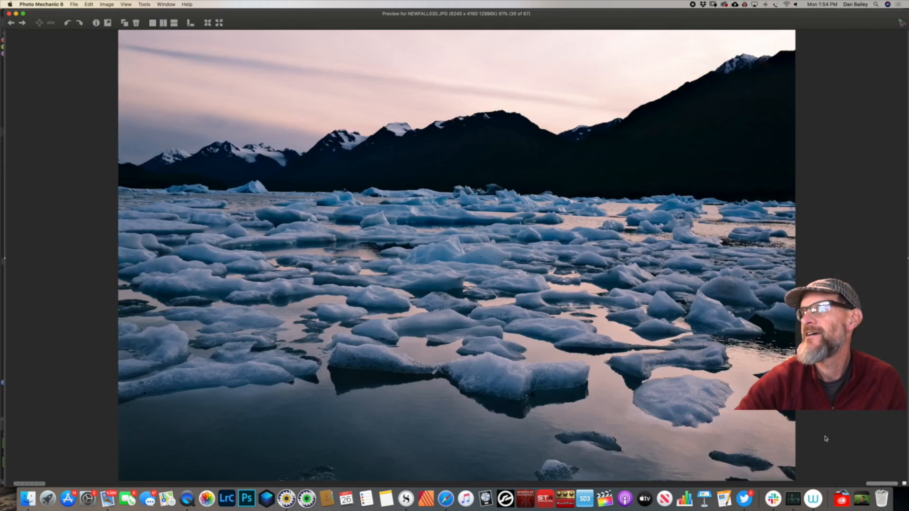
left_click(880, 481)
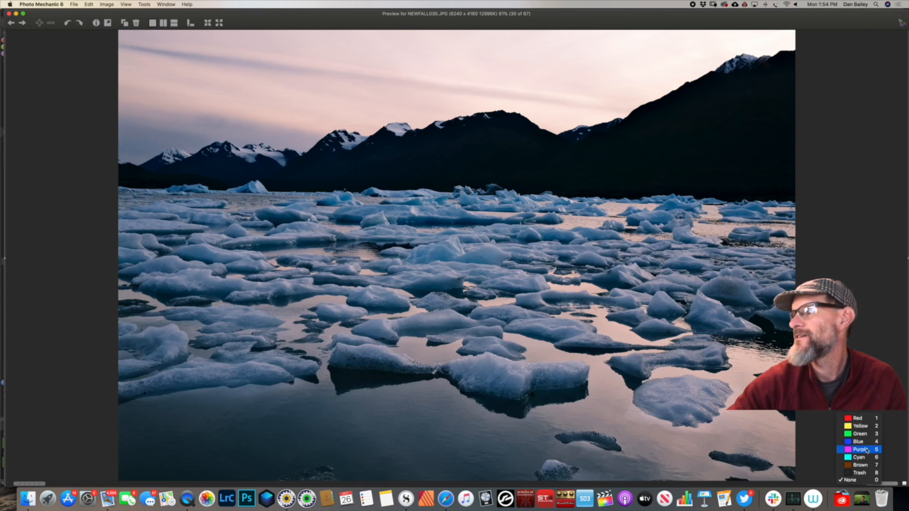
left_click(857, 441)
Page the preview forward to the iceberg reflection photo NEWFALL034 and assign it the Red color class
key("Right")
key("Right")
key("Right")
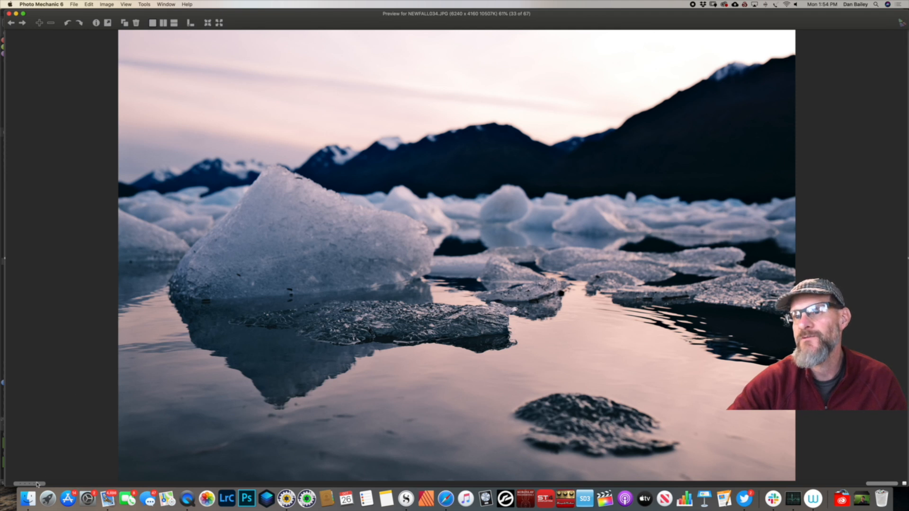
left_click(875, 484)
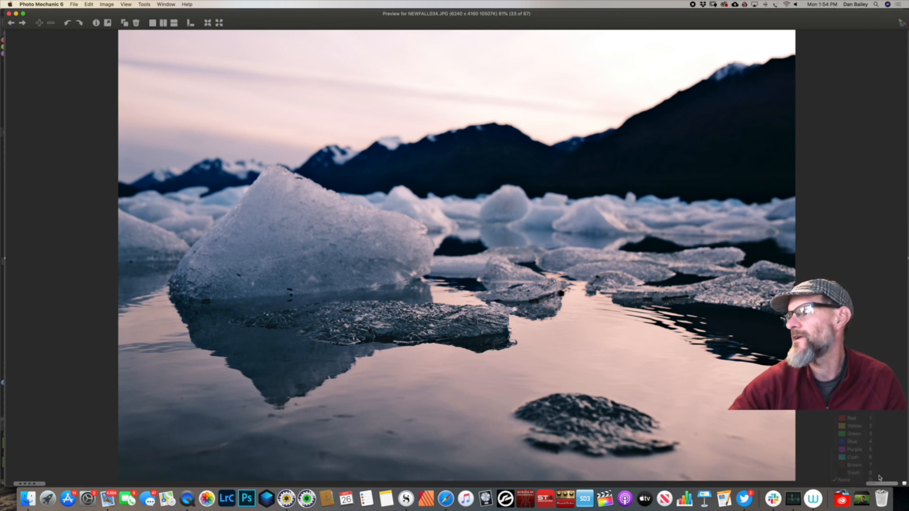
left_click(879, 482)
left_click(852, 418)
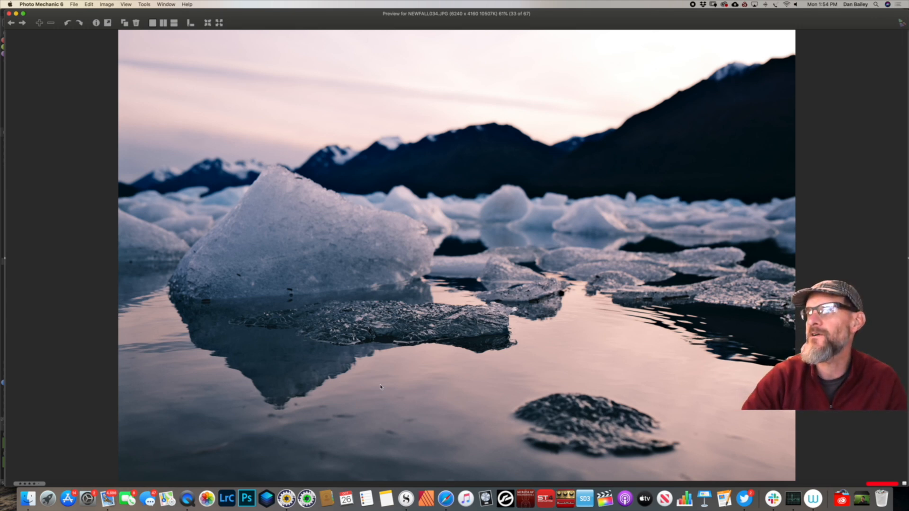
Page through the photos after NEWFALL034, and return to the New Images contact sheet
key("Right")
key("Right")
key("Left")
key("Right")
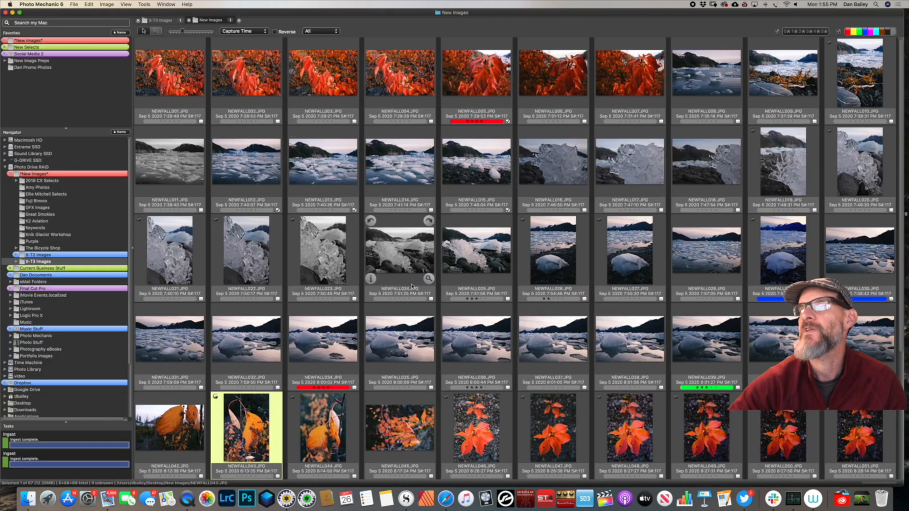
Sort the New Images contact sheet by Color Class, and re-sort it by Rating
scroll(412, 286, "down", 5)
scroll(412, 286, "up", 5)
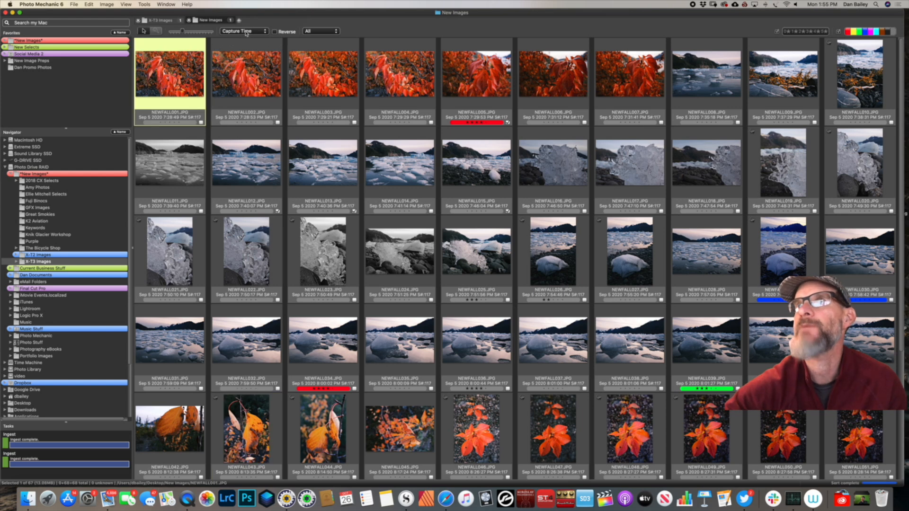
left_click(246, 32)
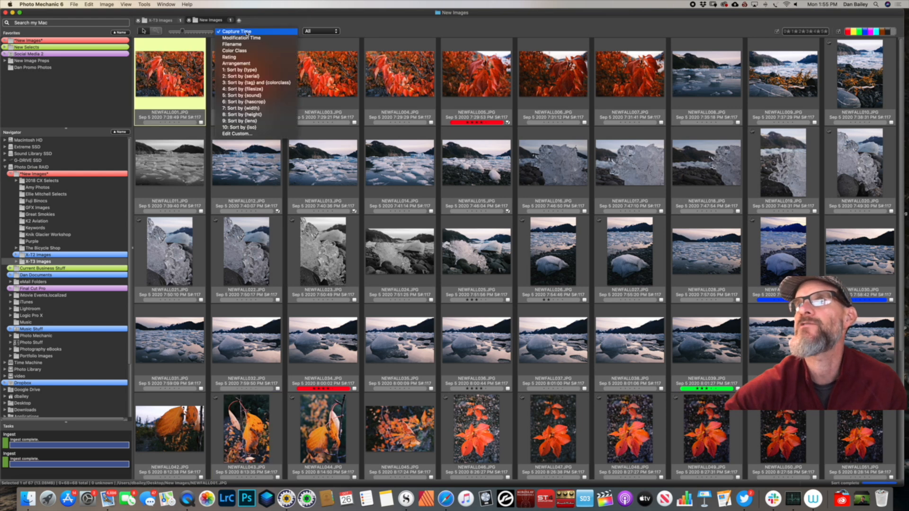
left_click(271, 50)
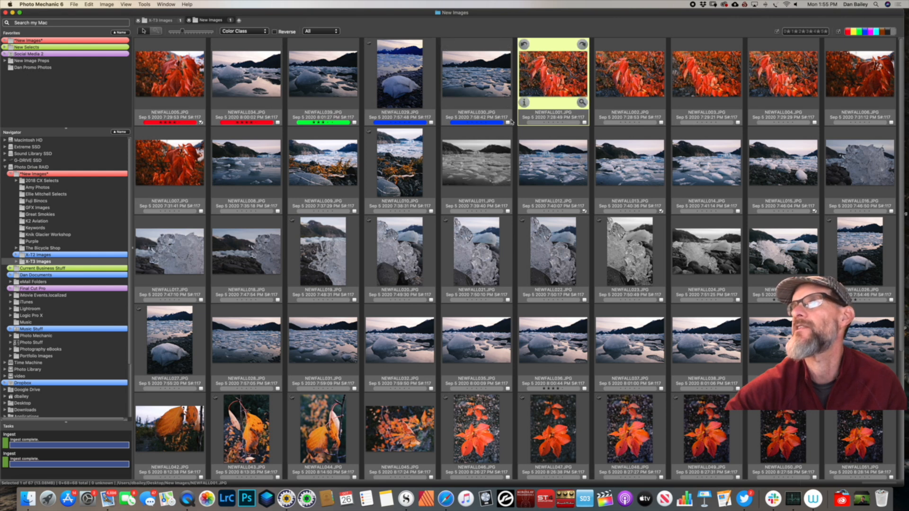
left_click(244, 31)
left_click(239, 38)
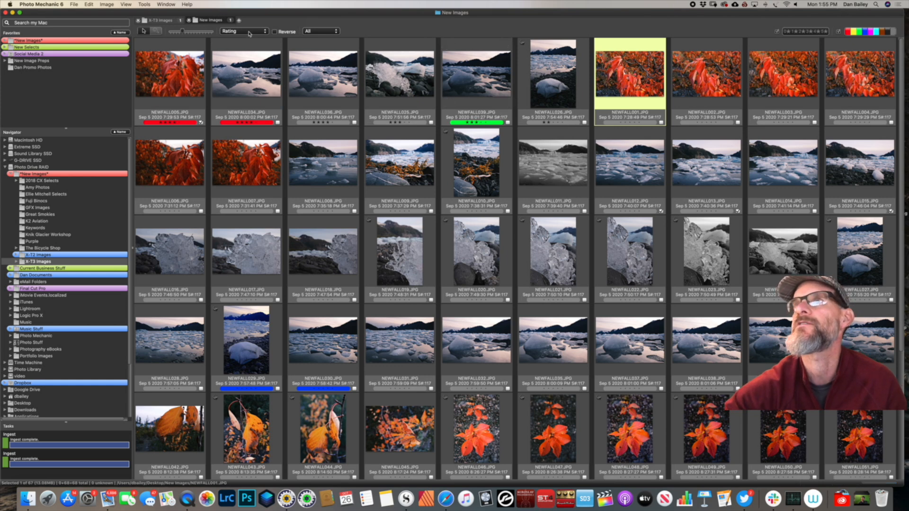
Filter the contact sheet to tagged photos only, and switch the filter back to all photos
left_click(321, 32)
left_click(312, 44)
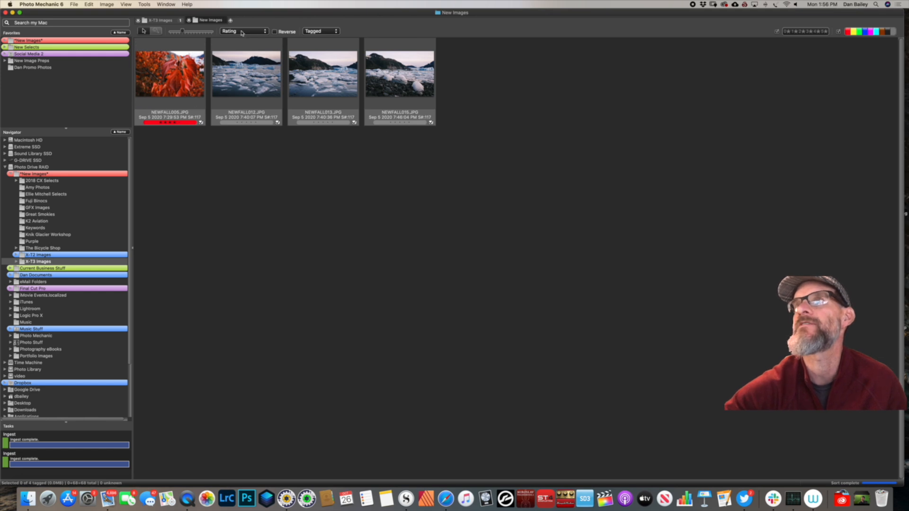
left_click(326, 31)
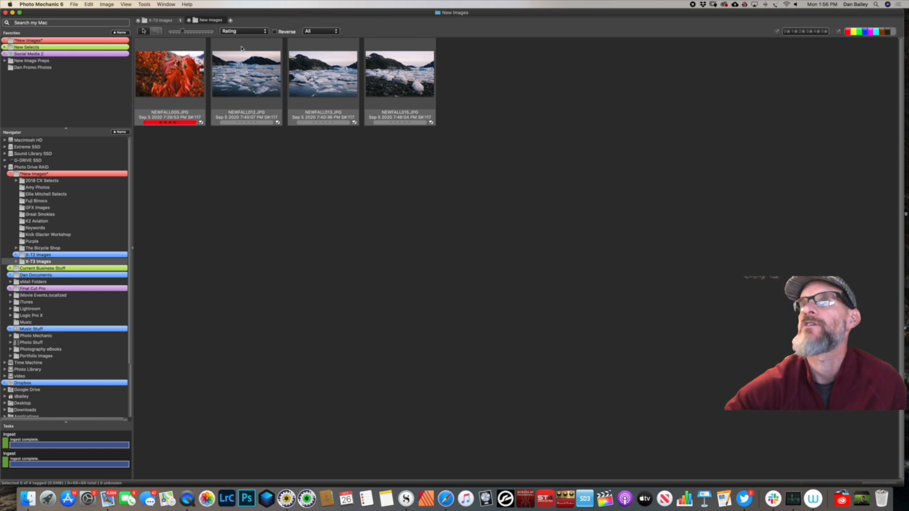
left_click(307, 19)
Sort the contact sheet by lens, and preview the red-leaf photo NEWFALL001 to check its lens information
left_click(243, 31)
left_click(258, 96)
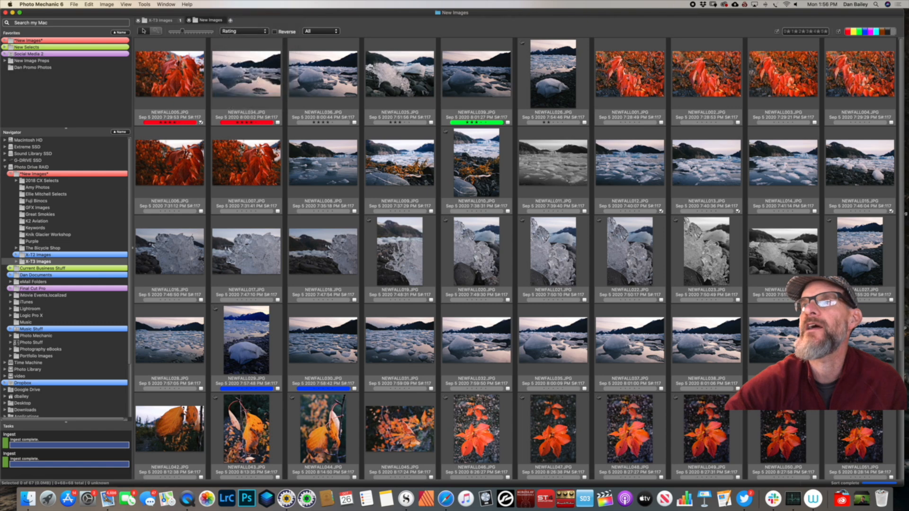
double_click(208, 105)
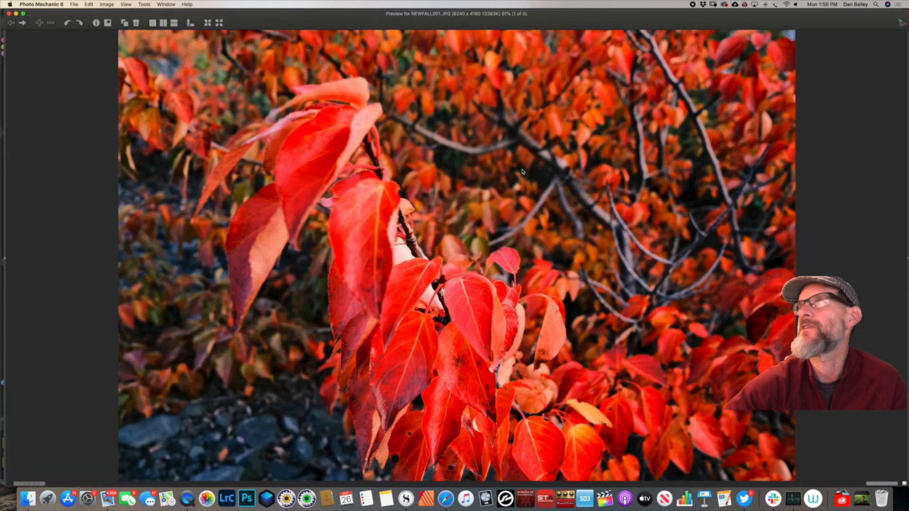
left_click(208, 23)
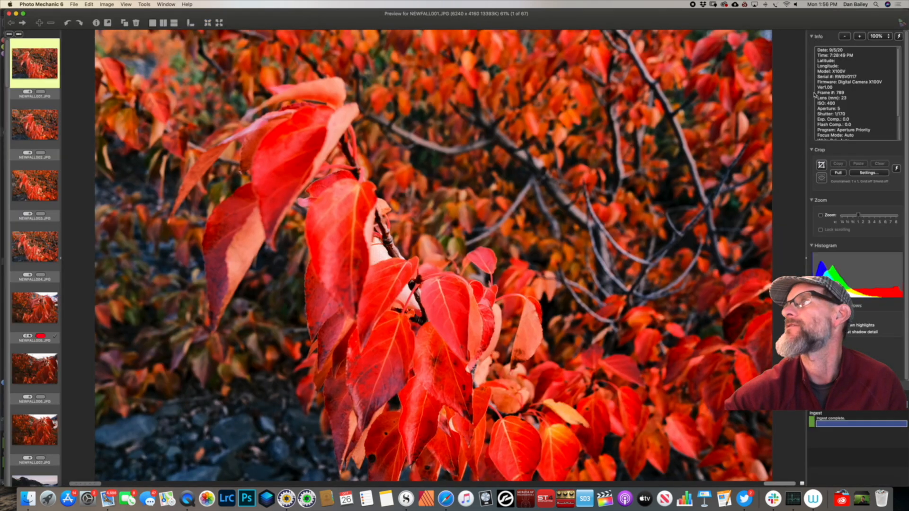
left_click(9, 13)
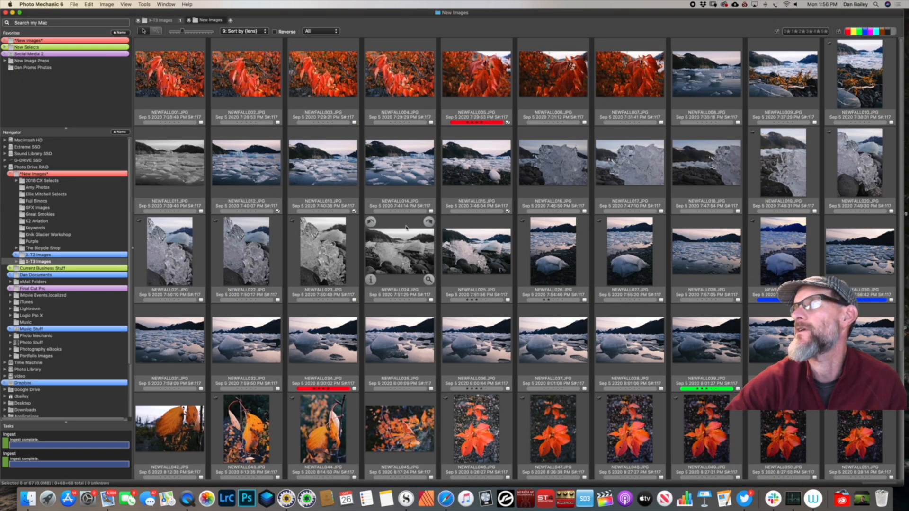
Preview the sunset photo NEWFALL056 to read its lens information, and return to the contact sheet
scroll(405, 228, "down", 5)
left_click(506, 368)
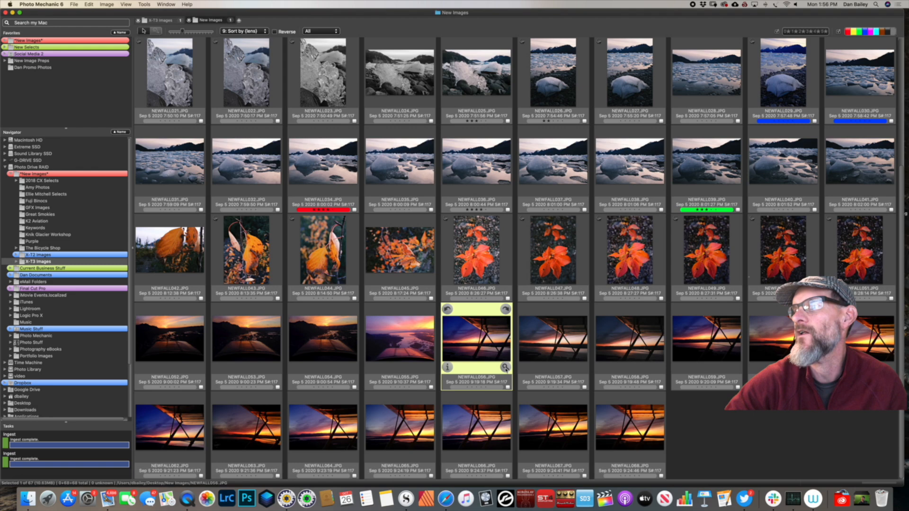
double_click(497, 368)
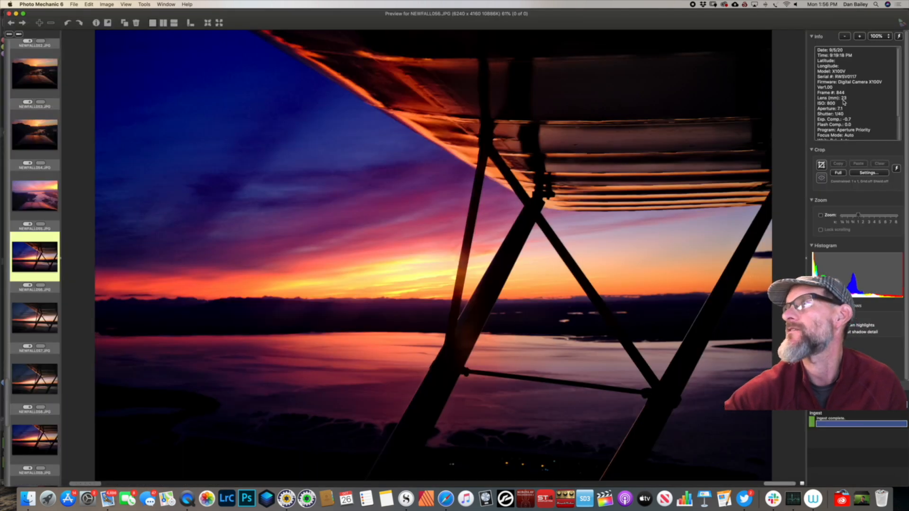
left_click(9, 14)
Order the contact sheet by Arrangement, placing NEWFALL024 right after NEWFALL034 and NEWFALL042 right after NEWFALL036
left_click(242, 31)
left_click(244, 32)
left_click_drag(399, 73, 517, 186)
left_click(176, 255)
Move the sunset photos NEWFALL058 and NEWFALL064 so that they directly follow NEWFALL024
left_click(625, 361)
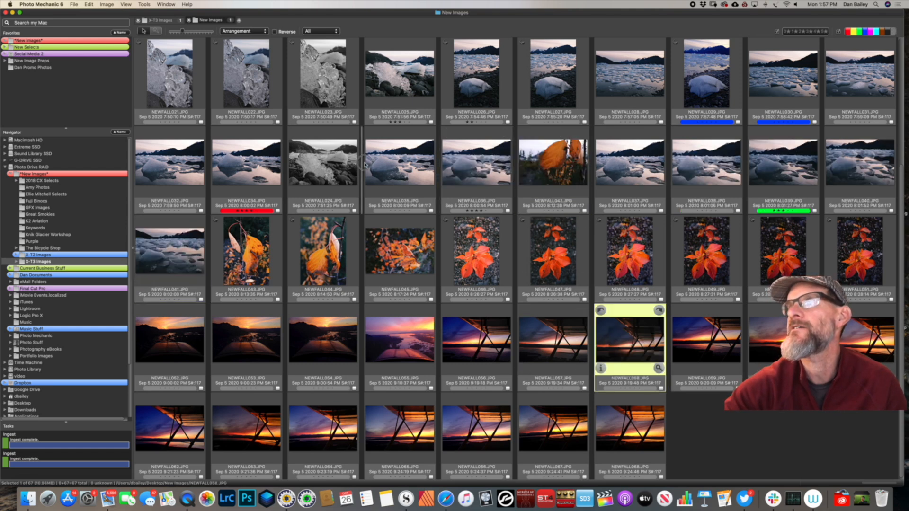
left_click_drag(364, 165, 364, 176)
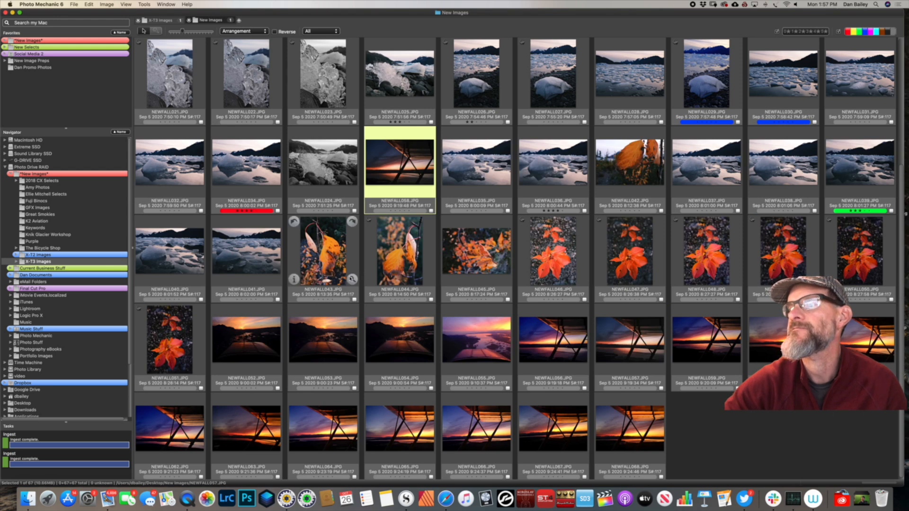
left_click_drag(333, 423, 443, 170)
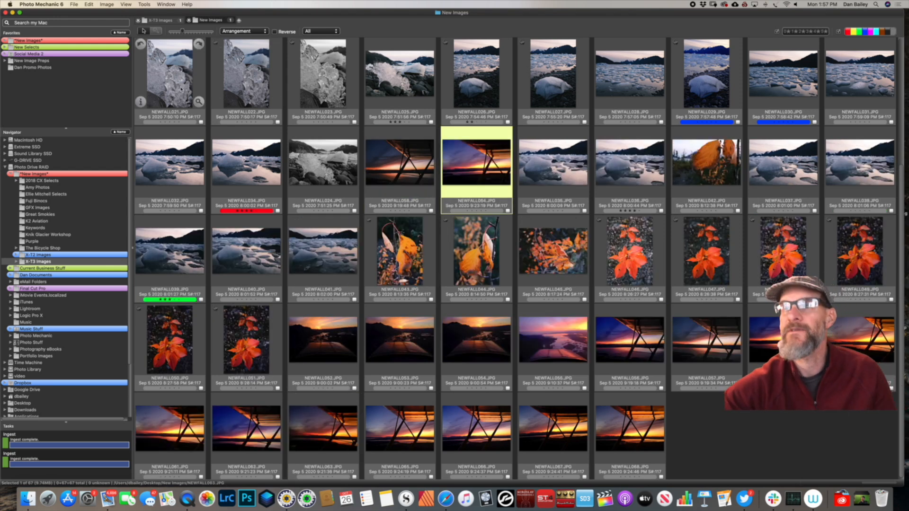
Move the three ice photos NEWFALL021 to NEWFALL023 together to the end of the contact sheet
left_click(182, 88)
left_click(323, 78, "shift")
left_click_drag(246, 83, 734, 426)
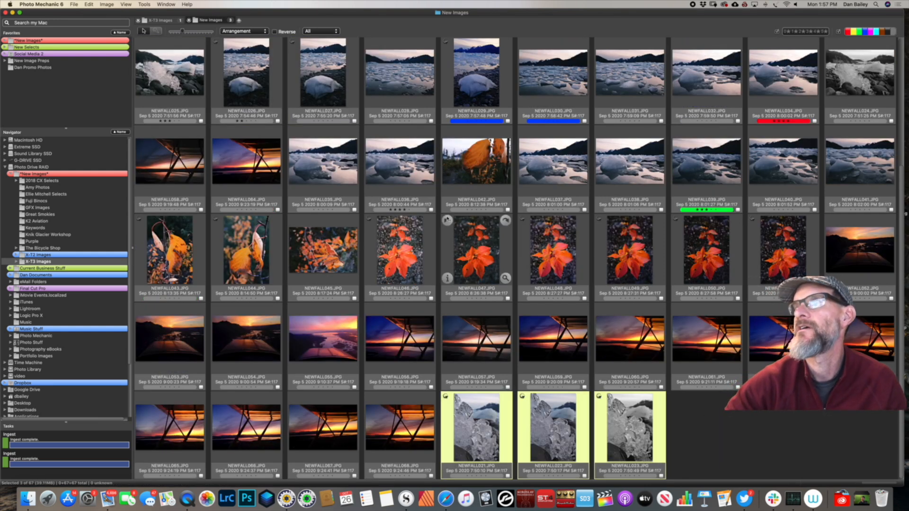
scroll(321, 126, "up", 5)
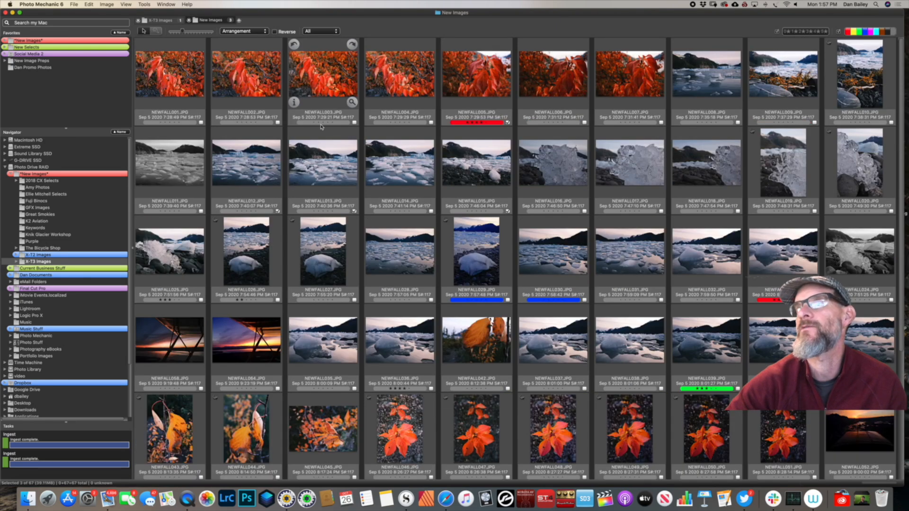
Look through the Metadata (IPTC) Template fields with the first photo selected, and close the template
key("Home")
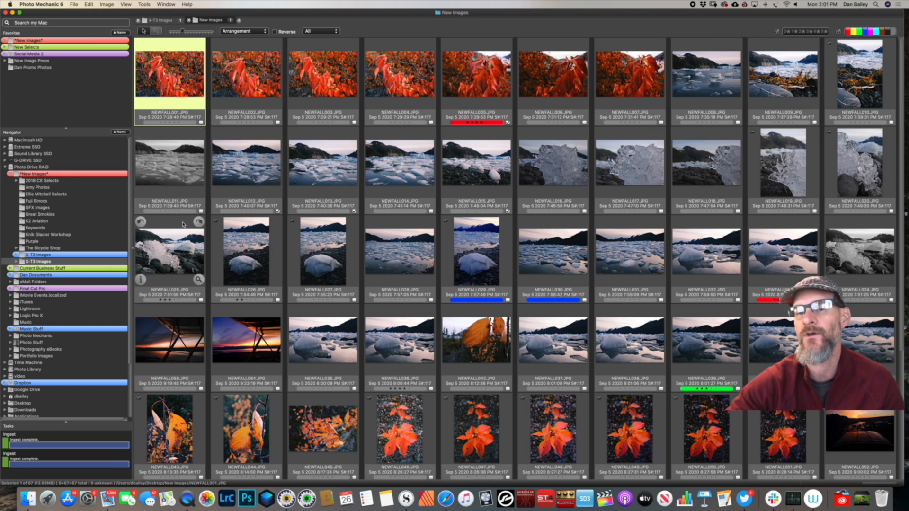
left_click(124, 4)
mouse_move(107, 5)
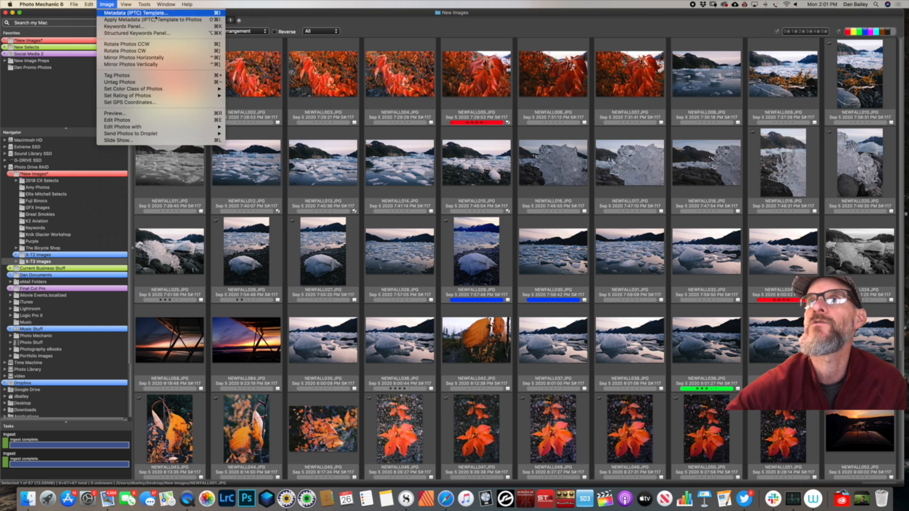
left_click(213, 13)
scroll(557, 322, "down", 15)
scroll(557, 321, "up", 15)
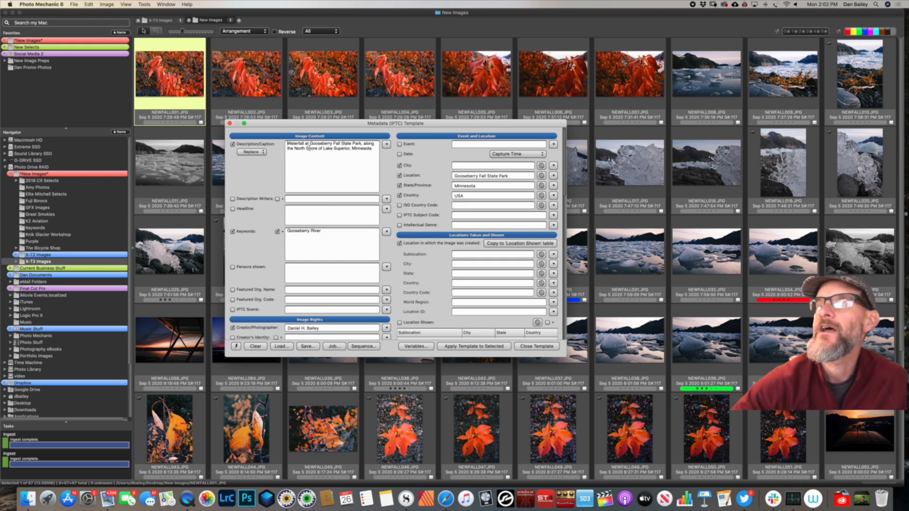
left_click(230, 123)
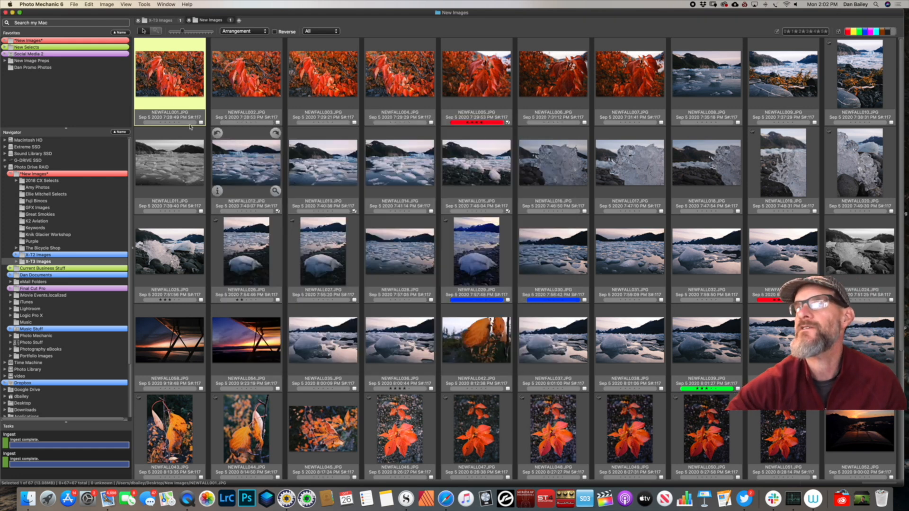
Select the seven red-leaf photos NEWFALL001 to NEWFALL007 and open the Metadata (IPTC) Template for them
left_click(240, 86, "shift")
left_click(627, 83, "shift")
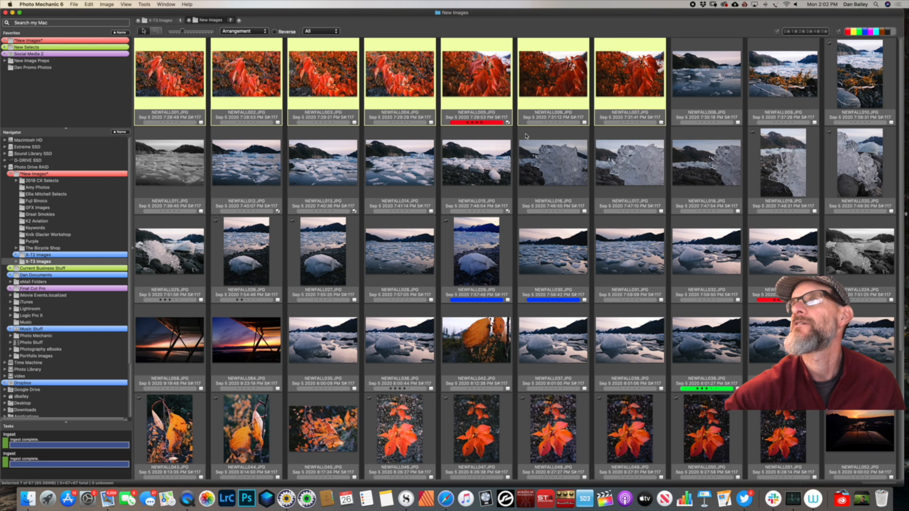
mouse_move(525, 134)
key("super+shift+i")
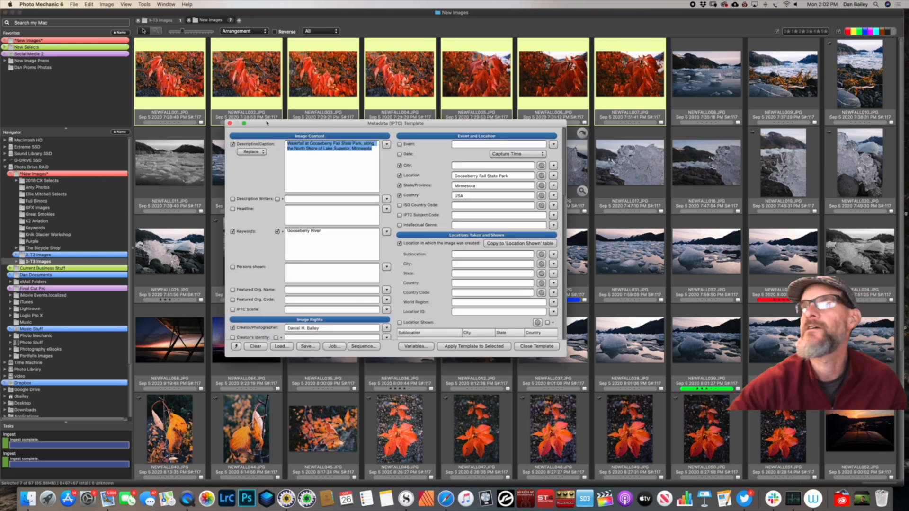
Replace the template's description/caption with "Red fall foliage leaves, Alaska."
type("REd fi")
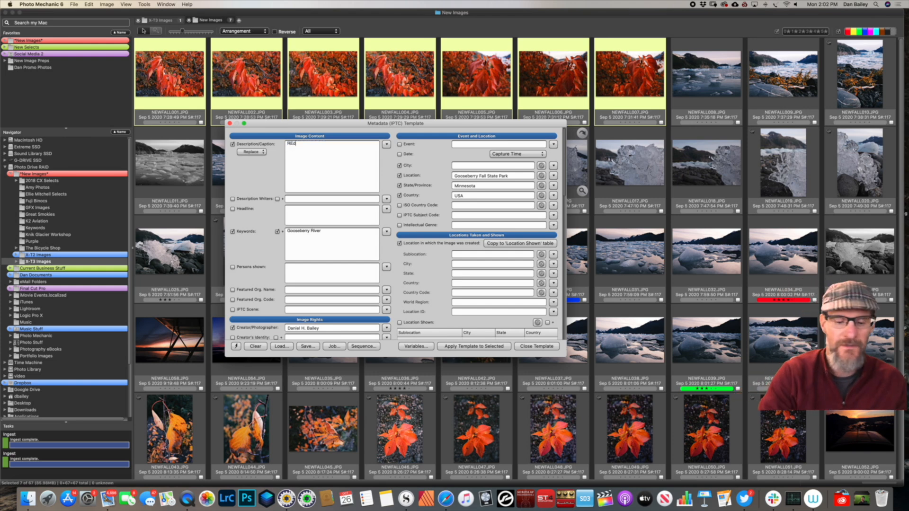
key("BackSpace")
key("BackSpace")
type("ed")
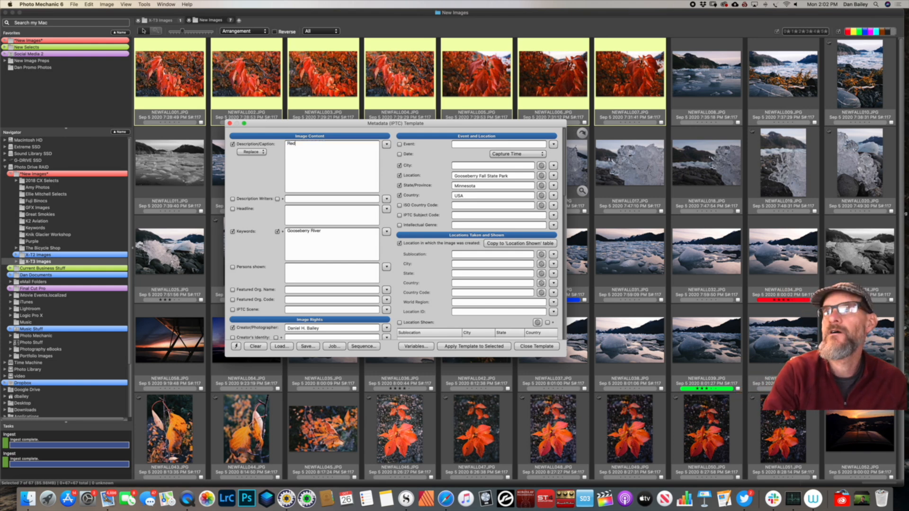
type(" fall foliage h")
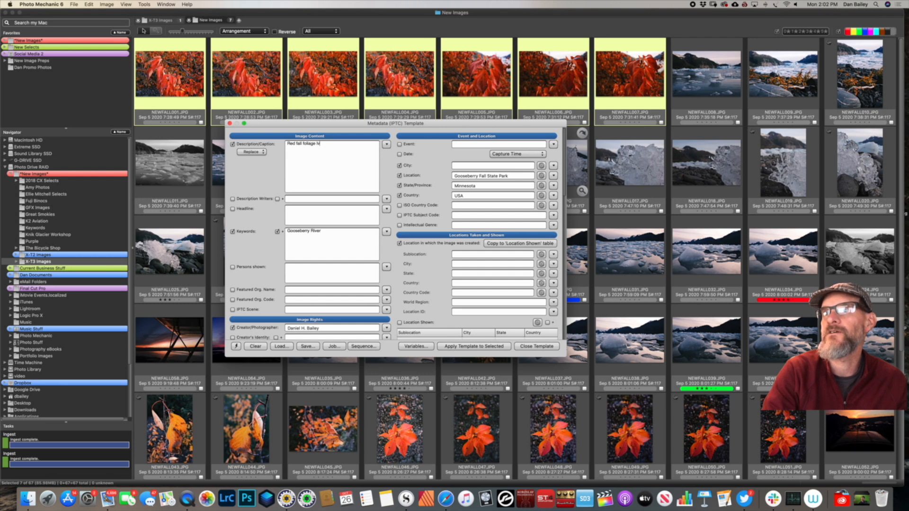
key("BackSpace")
type("leav")
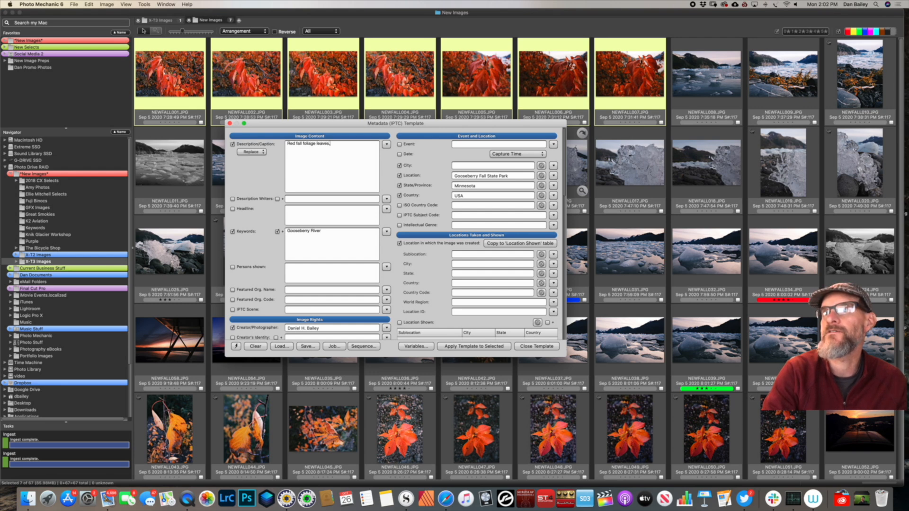
type("es, Alaska.")
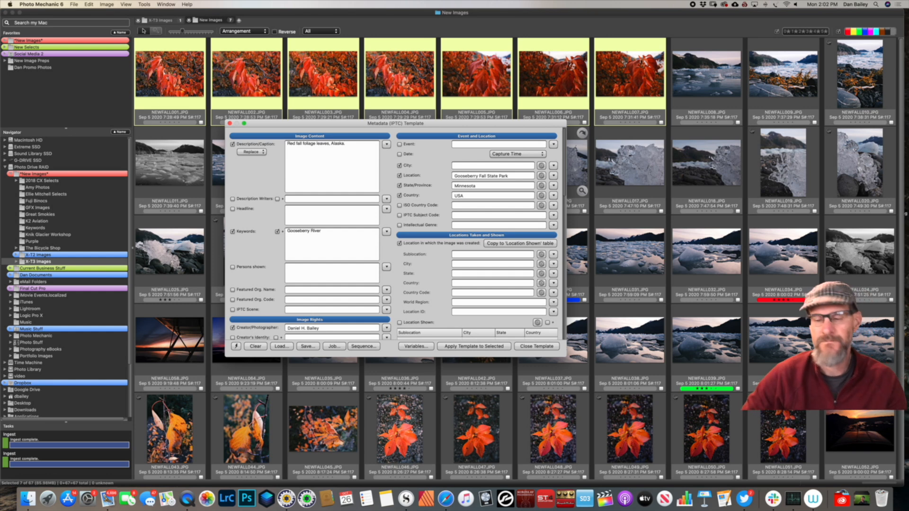
Replace the template's keywords with "red, fall, leaves, autumn, branches, plants"
key("Tab")
key("Tab")
key("Tab")
type("red")
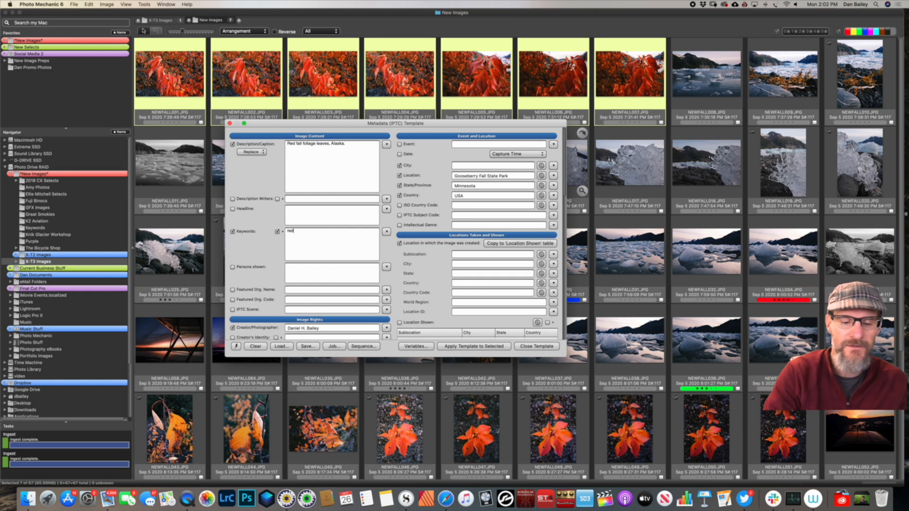
type(", fall, leaves")
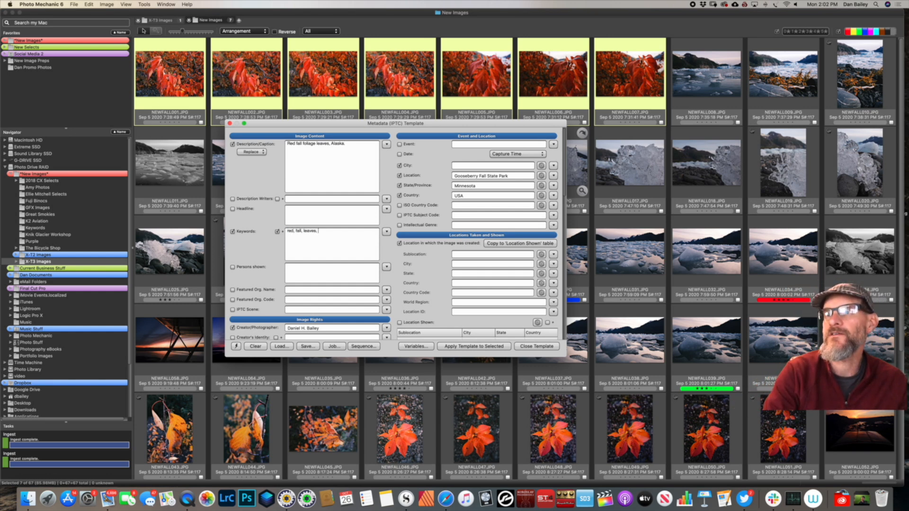
type(", autumn")
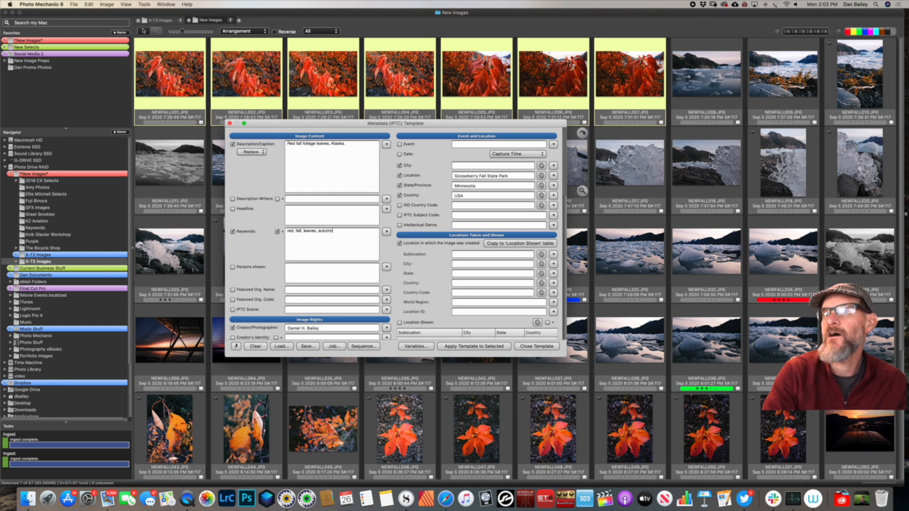
type(", branches, plants")
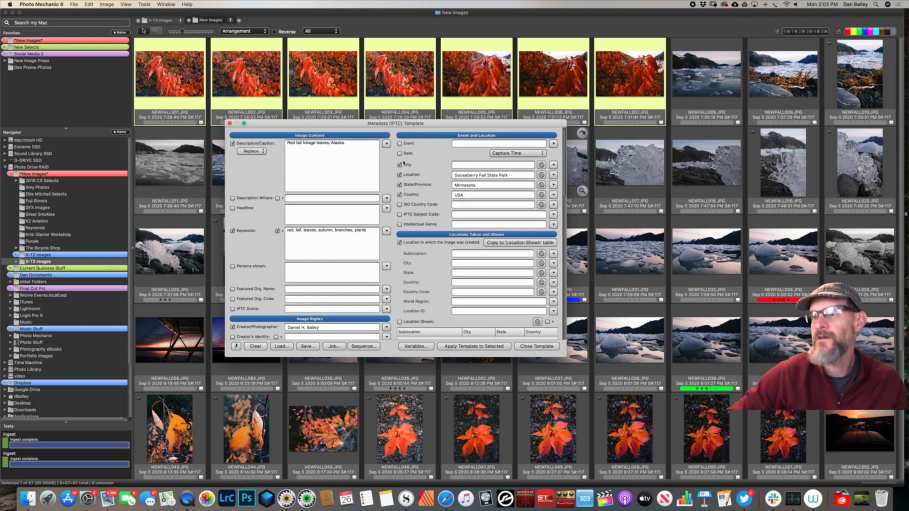
Review the template's image rights and model fields, and look at the saved entries for Location
scroll(563, 175, "down", 3)
scroll(348, 190, "down", 5)
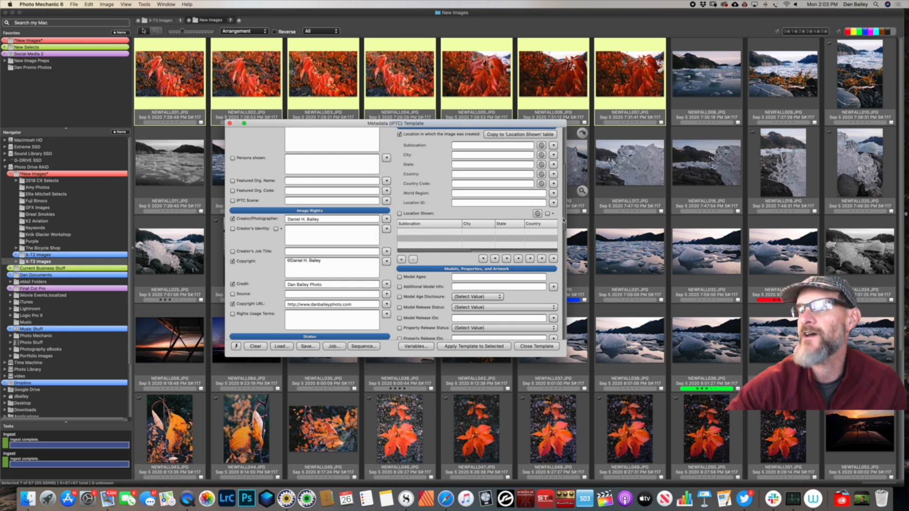
left_click_drag(564, 218, 562, 142)
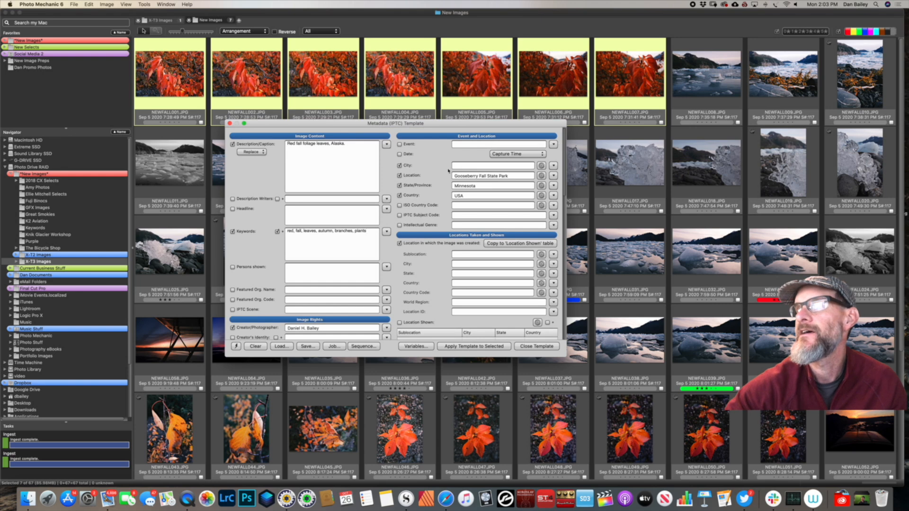
left_click(553, 175)
left_click(549, 189)
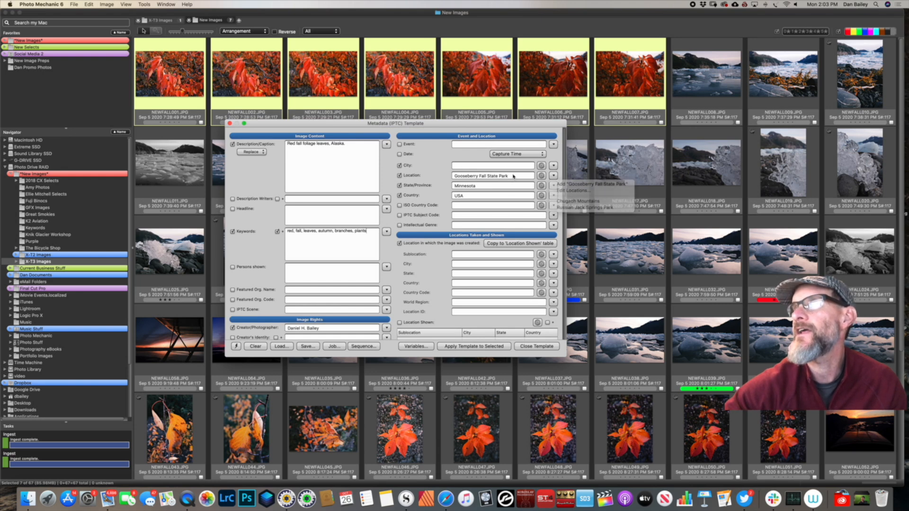
Set the template's location to "Colony Glacier" and the state/province to "Alaska", and apply the template to the selected red-leaf photos
type("Colony Glacier")
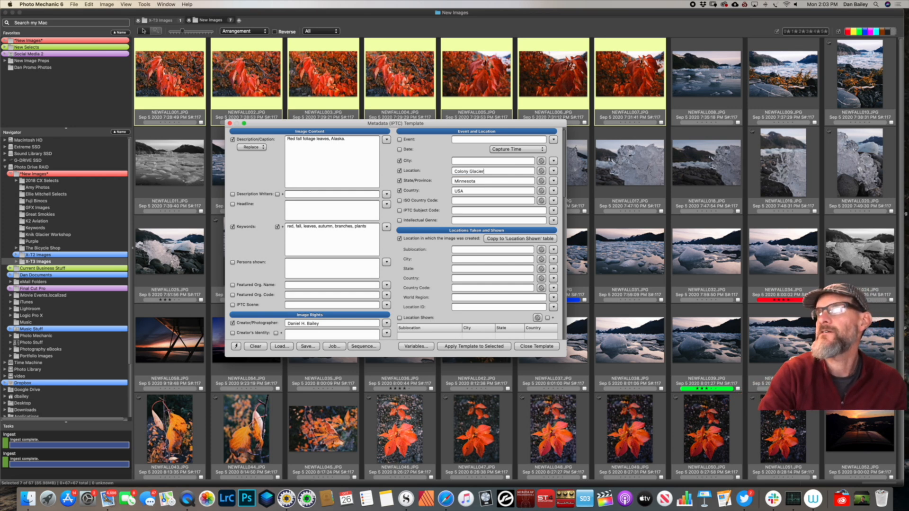
left_click(553, 181)
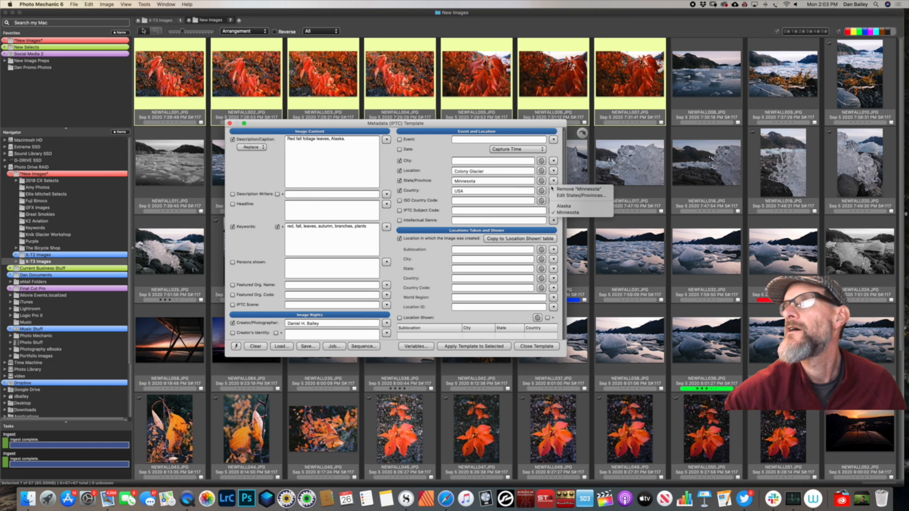
left_click(563, 206)
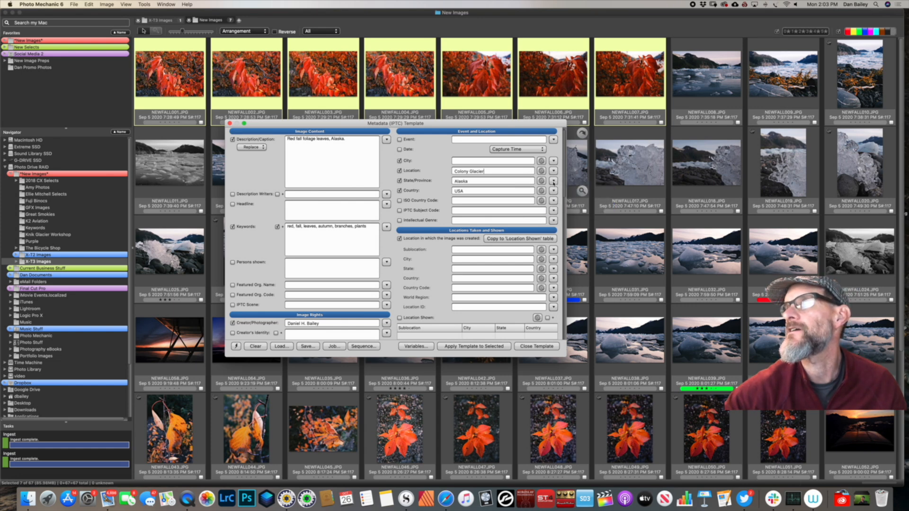
left_click(553, 182)
left_click(487, 186)
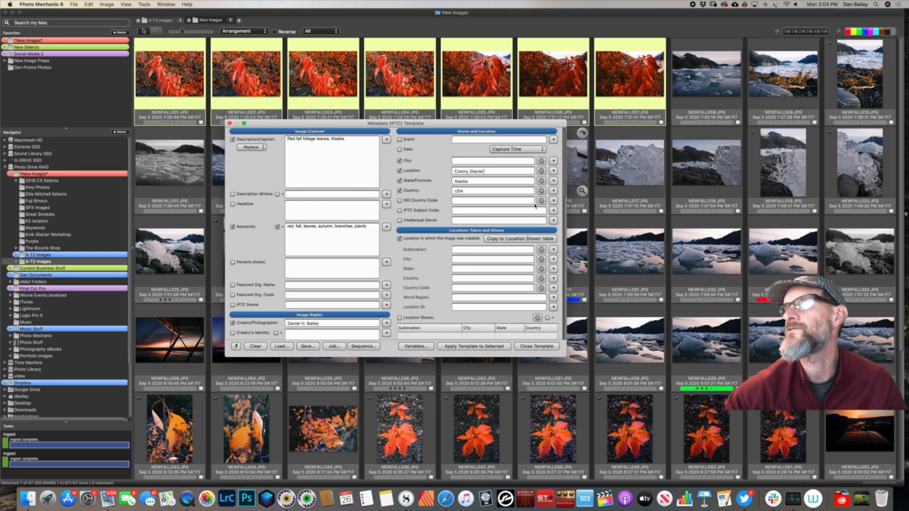
scroll(564, 190, "down", 5)
scroll(473, 284, "up", 6)
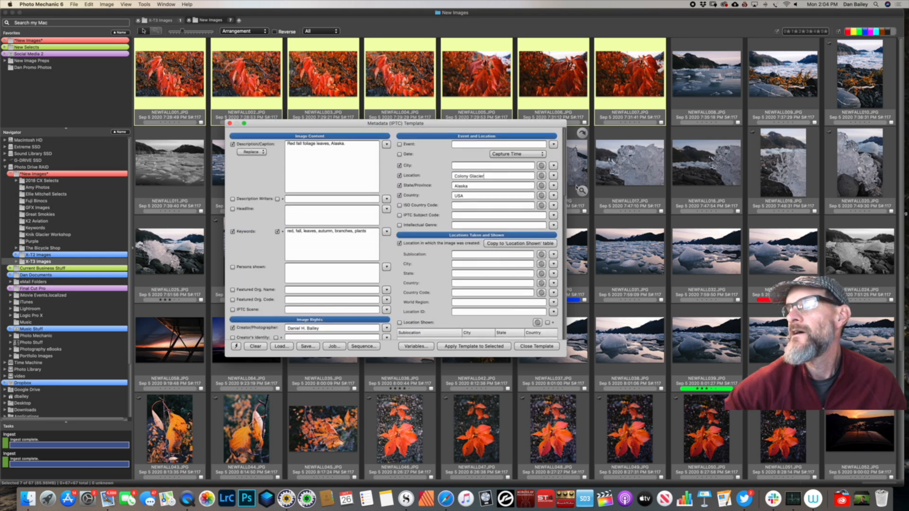
left_click(474, 346)
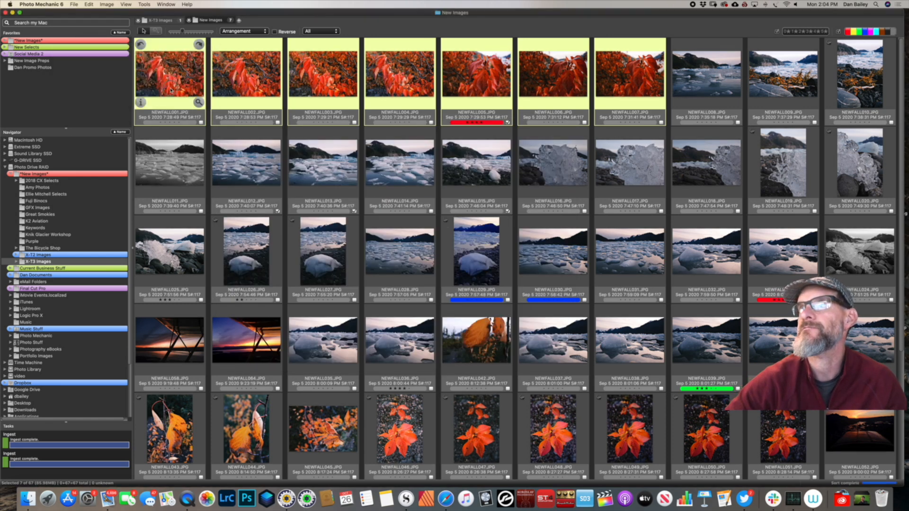
Check the captions, keywords and remaining IPTC fields of photos NEWFALL001 to NEWFALL007 one by one, without changing anything
left_click(141, 103)
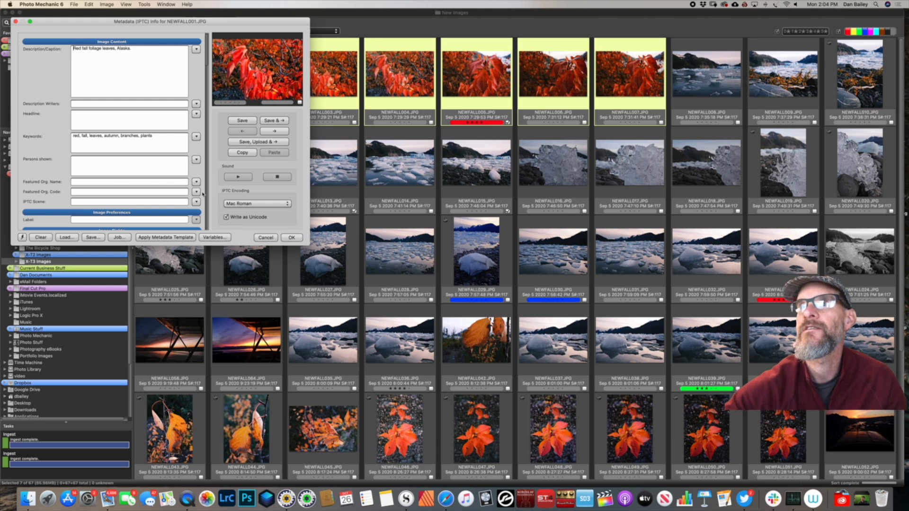
left_click(273, 132)
left_click(273, 133)
left_click(274, 132)
left_click(273, 132)
left_click(272, 133)
left_click(272, 133)
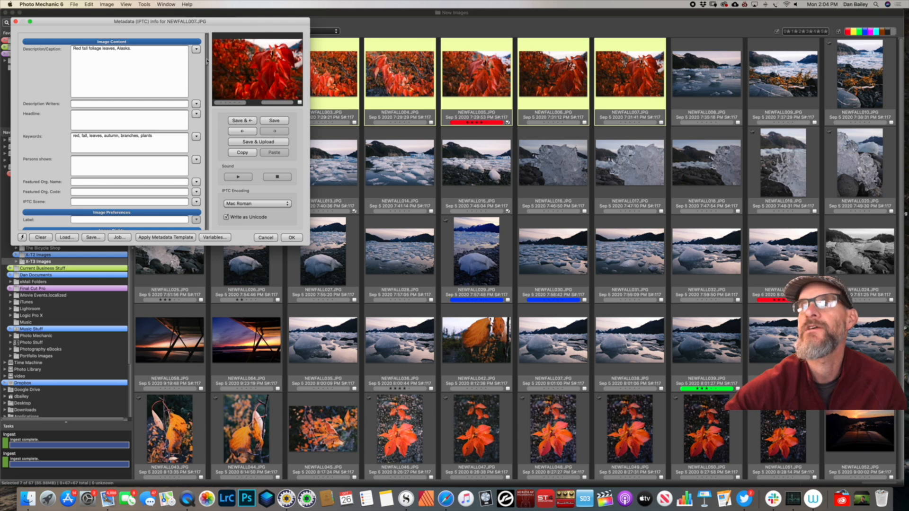
scroll(205, 61, "down", 10)
left_click(265, 237)
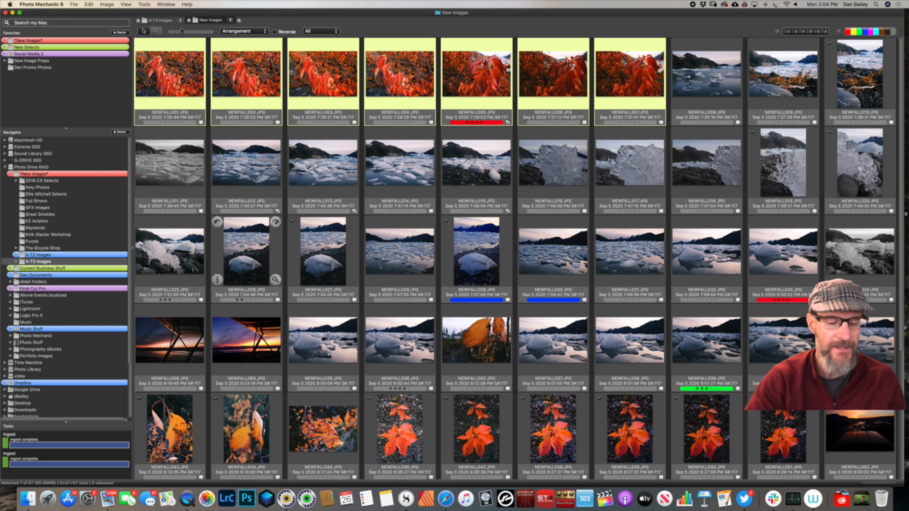
Try turning on the metadata template for ingested photos in the Ingest dialog, and leave the dialog without ingesting
key("super+g")
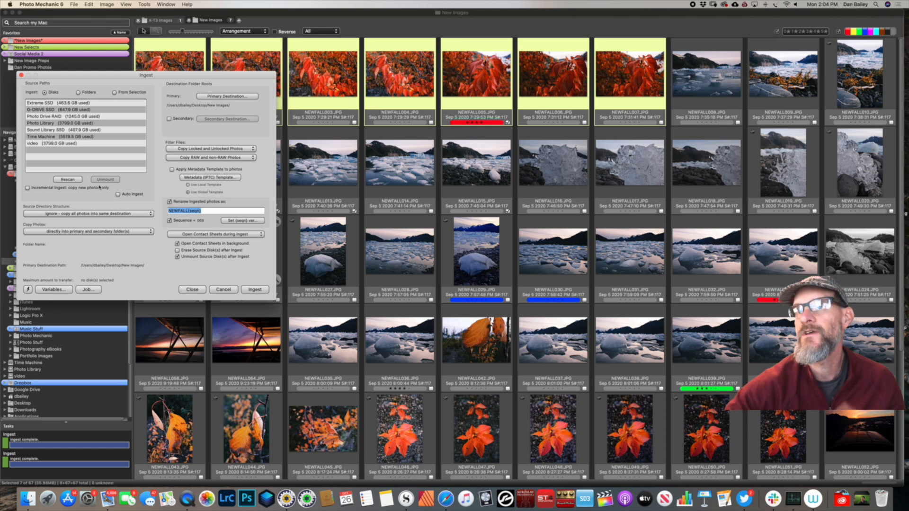
left_click(172, 170)
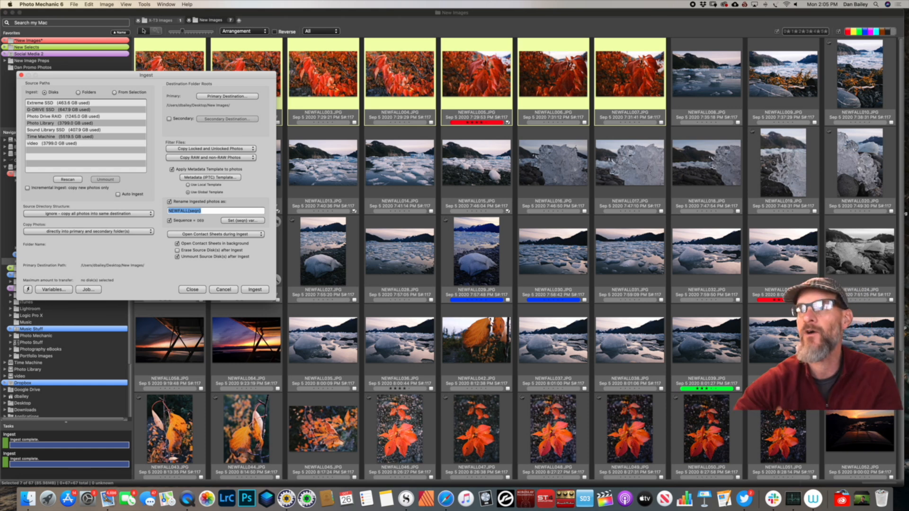
left_click(220, 292)
Select the glacier and ice photos from NEWFALL008 through NEWFALL041, excluding the two sunsets and the yellow-leaf photo, and open the IPTC template
left_click(400, 248)
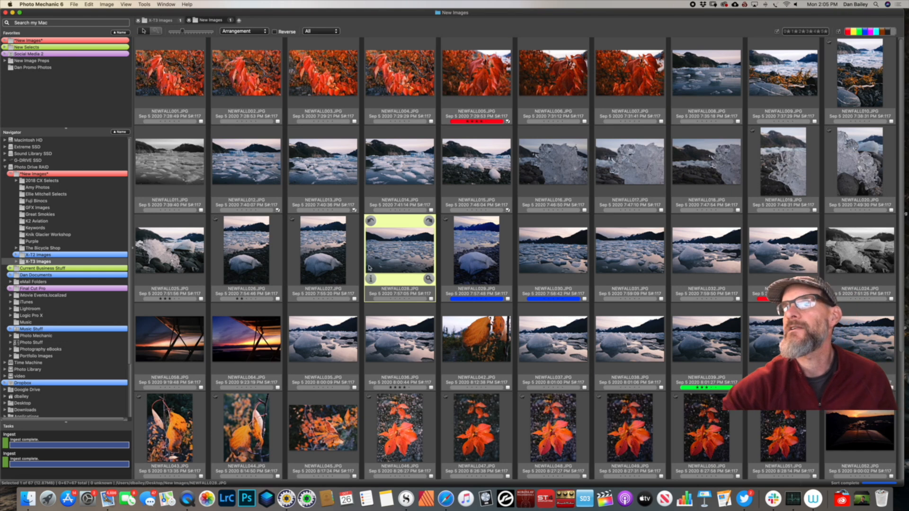
left_click(169, 160)
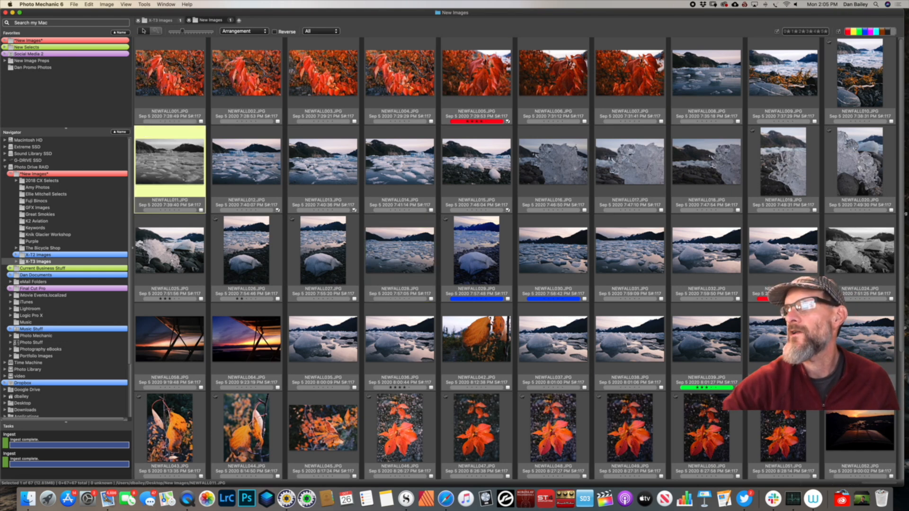
left_click(858, 338, "shift")
left_click(222, 346, "super")
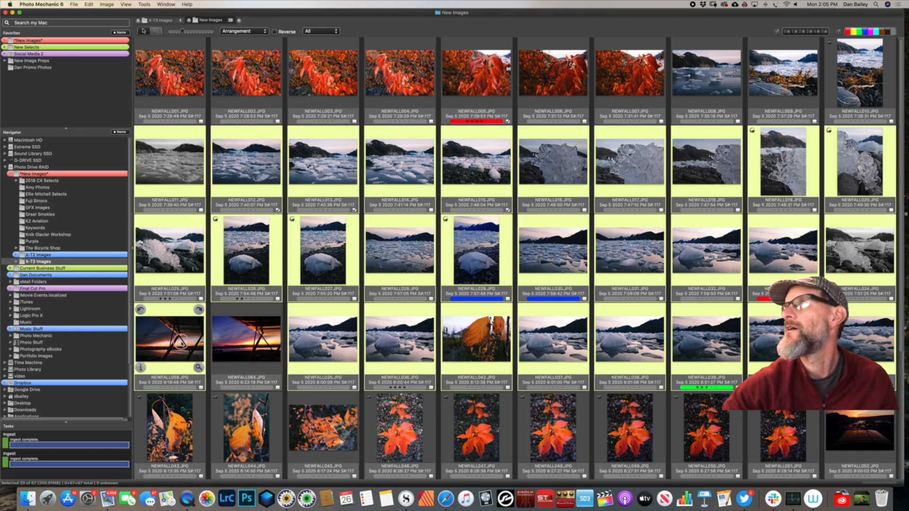
left_click(192, 344, "super")
left_click(498, 337, "super")
left_click(706, 74, "super")
left_click(782, 74, "super")
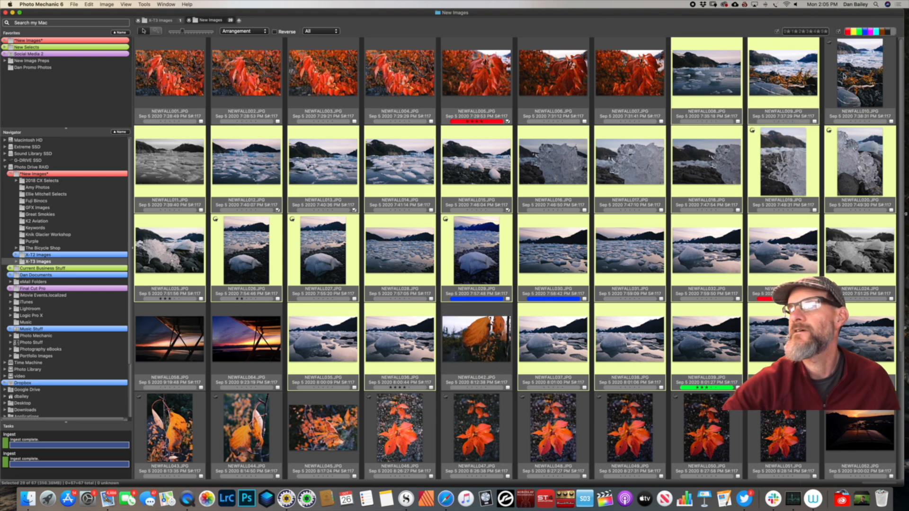
left_click(859, 73, "super")
key("super+t")
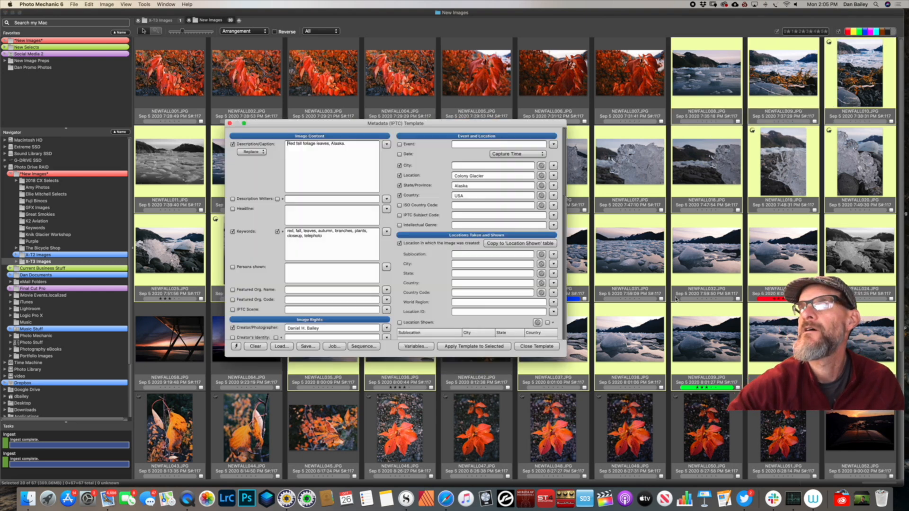
Replace the caption with "Colony Glacier, Alaska" and the keywords with "glacier, ice, cold, fall, mountains, Chugach, icebergs, autumn", and apply the template
type("Colony Glacier, Alaska")
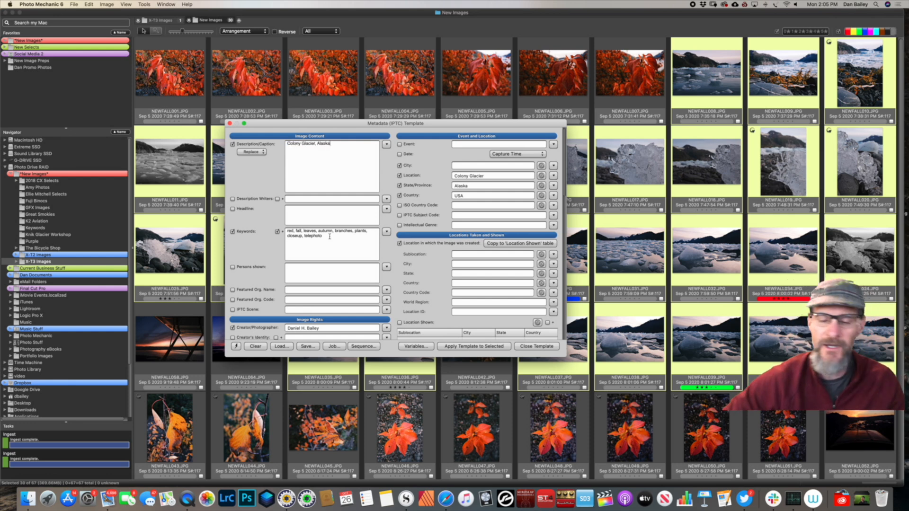
key("Tab")
type("glaci")
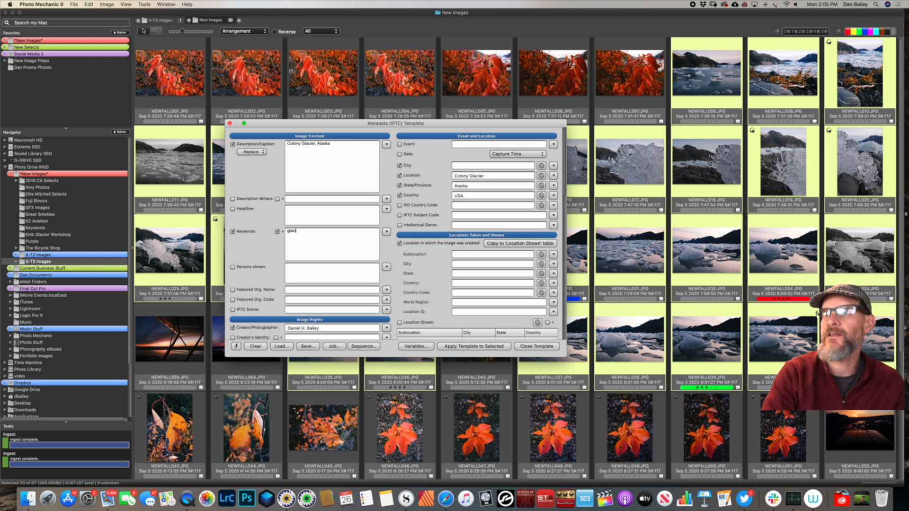
type("er, ice, cold, win")
key("BackSpace")
key("BackSpace")
type("fa")
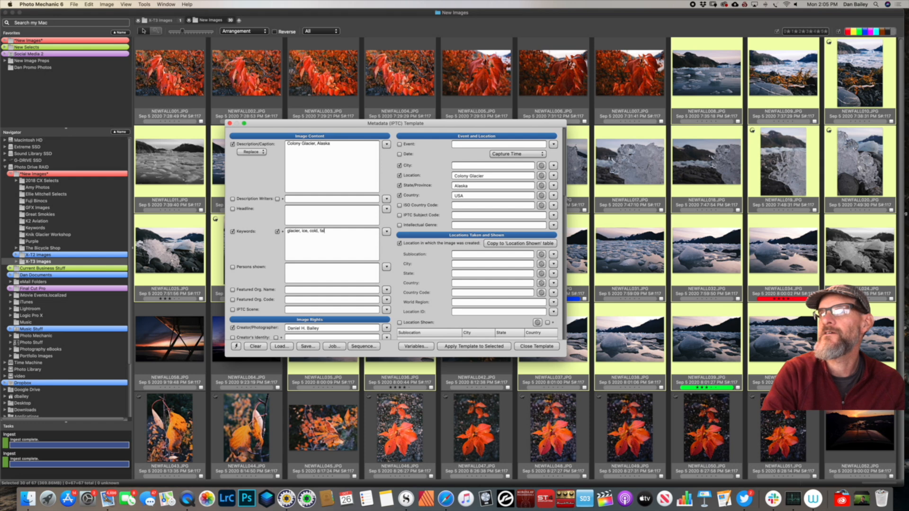
type("ll, mountains, Chugach")
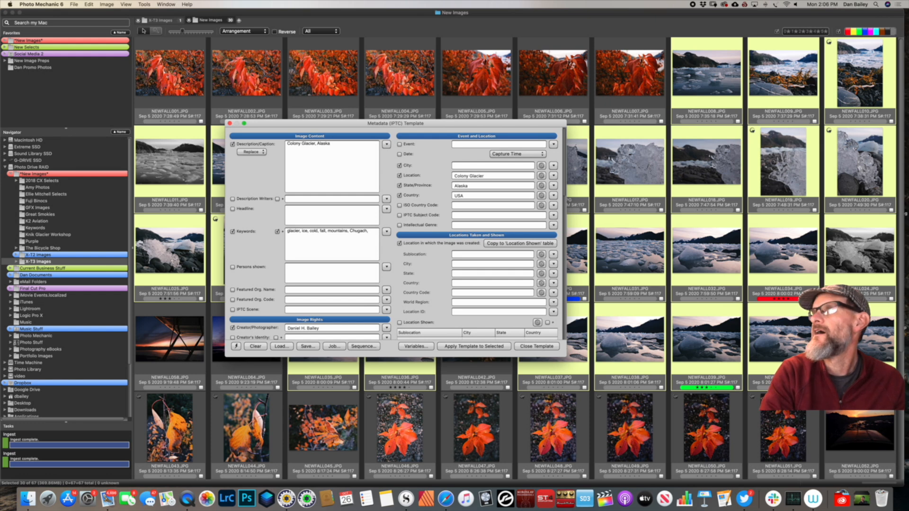
type(", icebergs,")
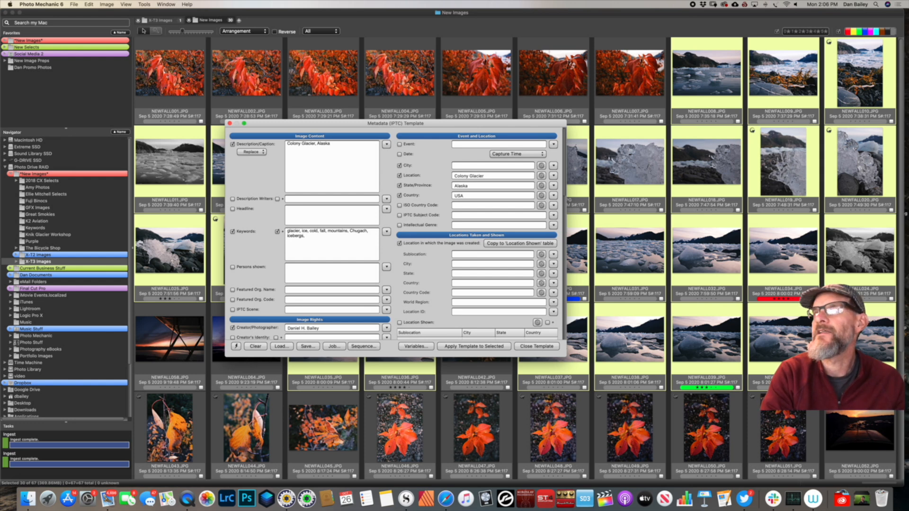
type(" aur")
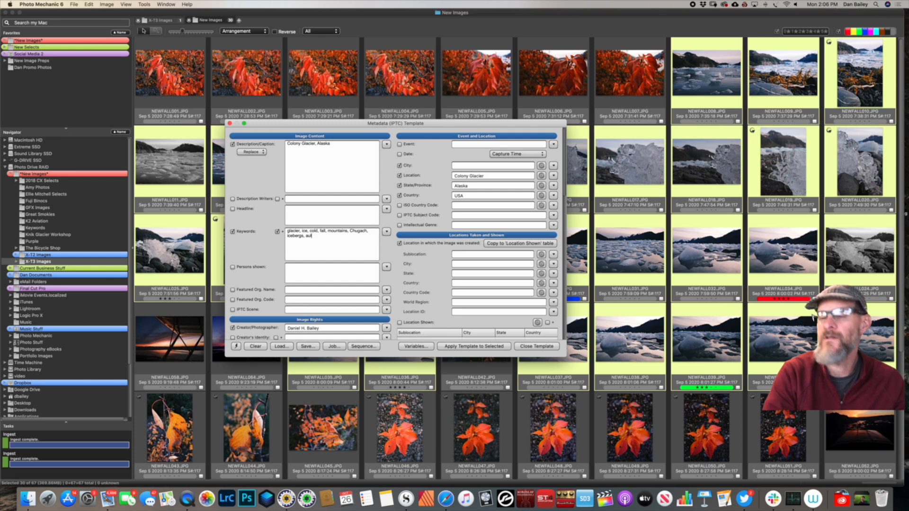
type("tumn")
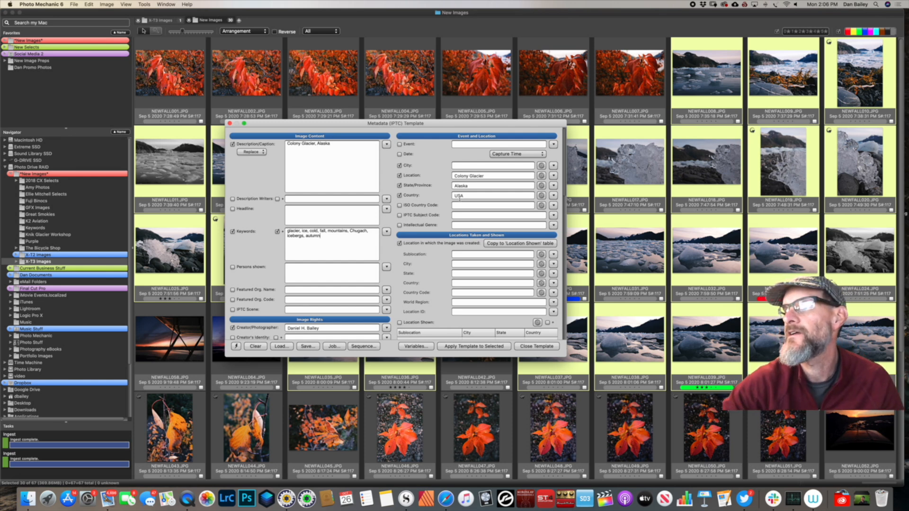
left_click(488, 346)
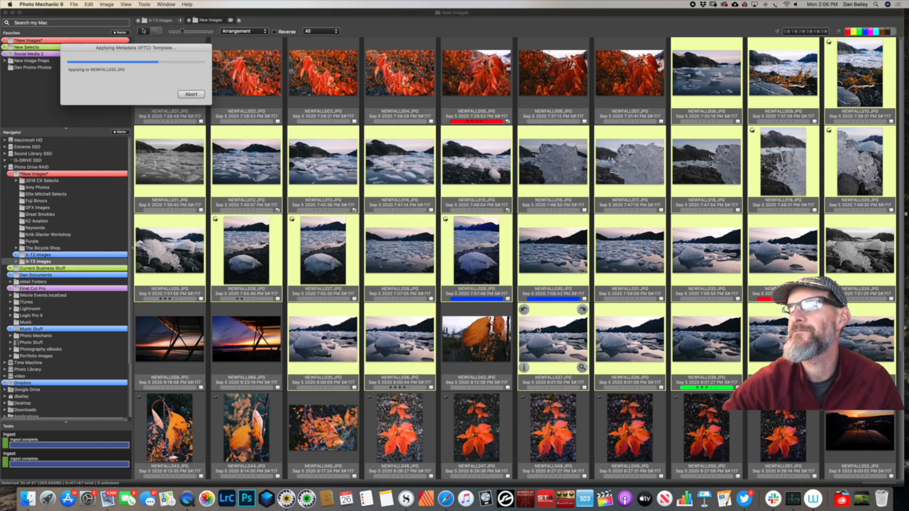
Select the airplane-strut sunset photo NEWFALL064 together with all the airplane-strut sunset photos in the last two rows
left_click(171, 339)
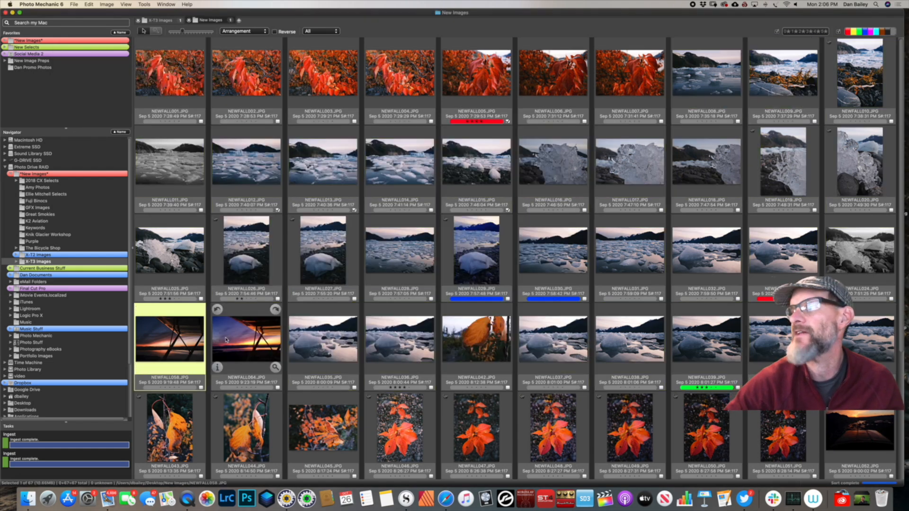
left_click(246, 339)
scroll(350, 340, "down", 5)
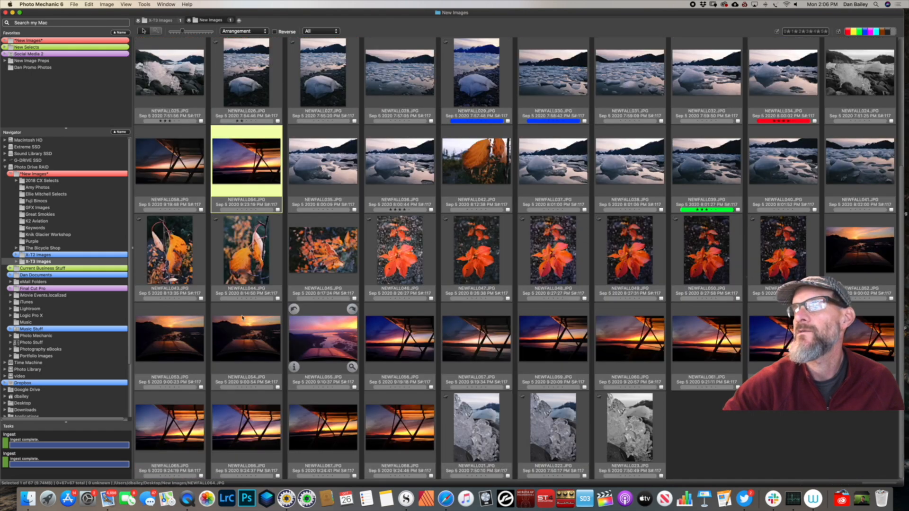
left_click(400, 339, "super")
left_click(483, 339, "super")
left_click(553, 339, "super")
left_click(629, 339, "super")
left_click(705, 339, "super")
left_click(782, 339, "super")
left_click(859, 339, "super")
left_click(400, 427, "super")
left_click(323, 428, "super")
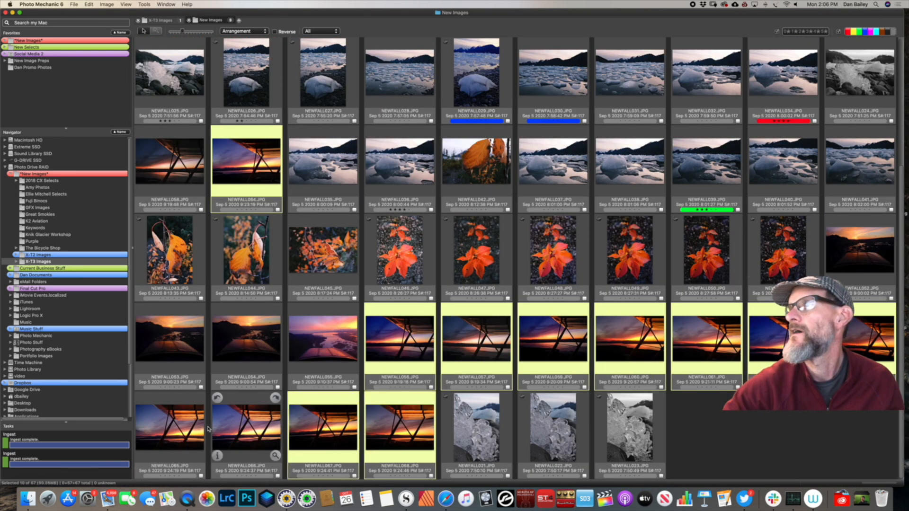
left_click(246, 428, "super")
left_click(169, 427, "super")
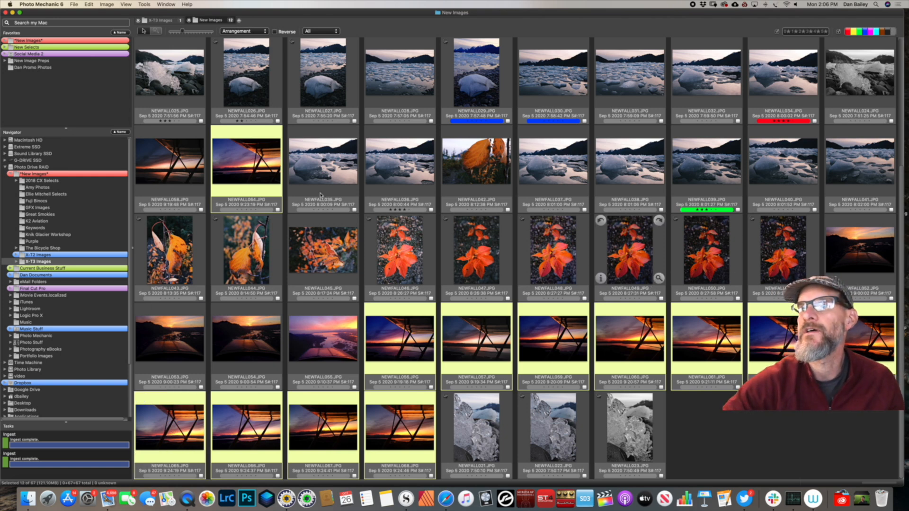
Add sunset photos NEWFALL058 and NEWFALL052 to NEWFALL055 to the selection, and open the Metadata (IPTC) Template for them
left_click(169, 161, "super")
left_click(169, 339, "super")
left_click(246, 339, "super")
left_click(323, 338, "super")
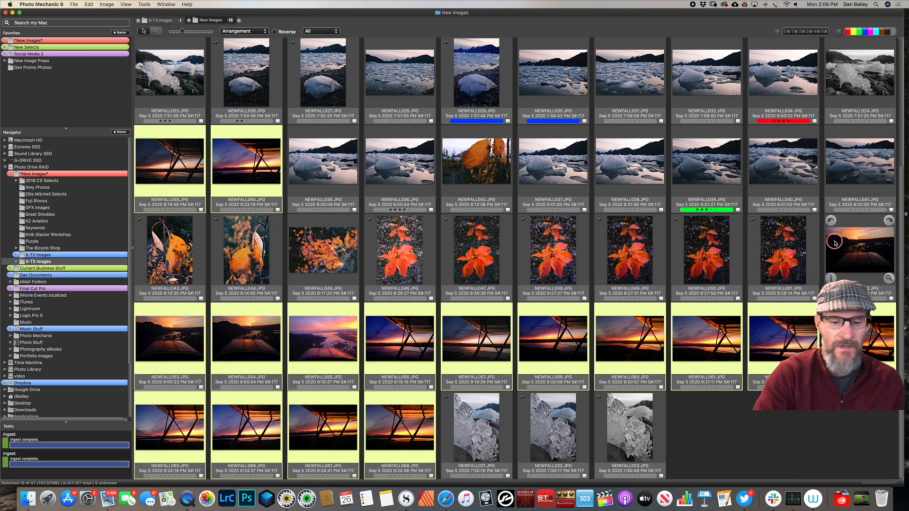
left_click(835, 242, "super")
key("super+i")
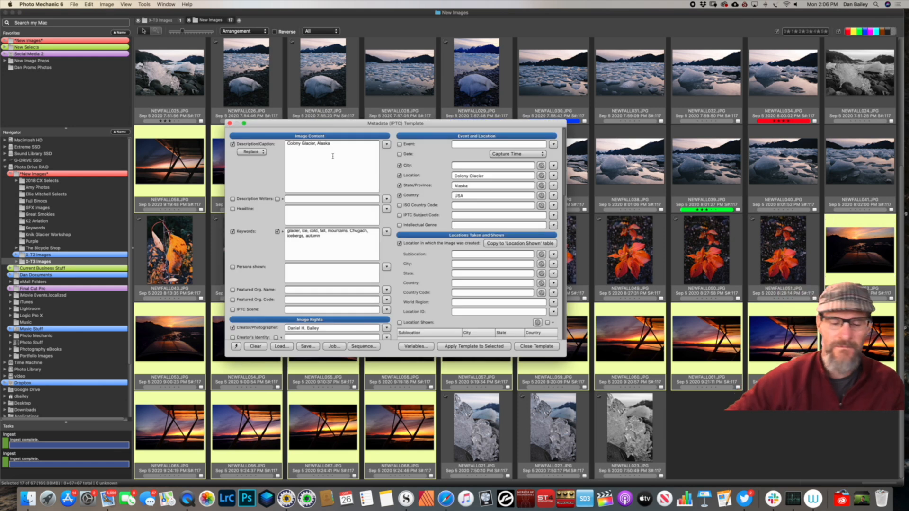
Replace the caption in the IPTC template with "Cessna airplane"
left_click_drag(336, 159, 224, 114)
key("BackSpace")
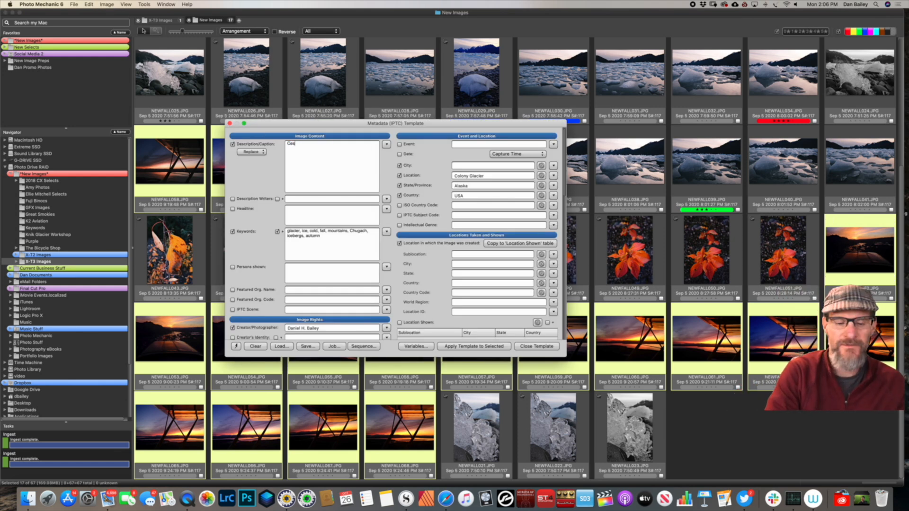
type("Cessna airplane")
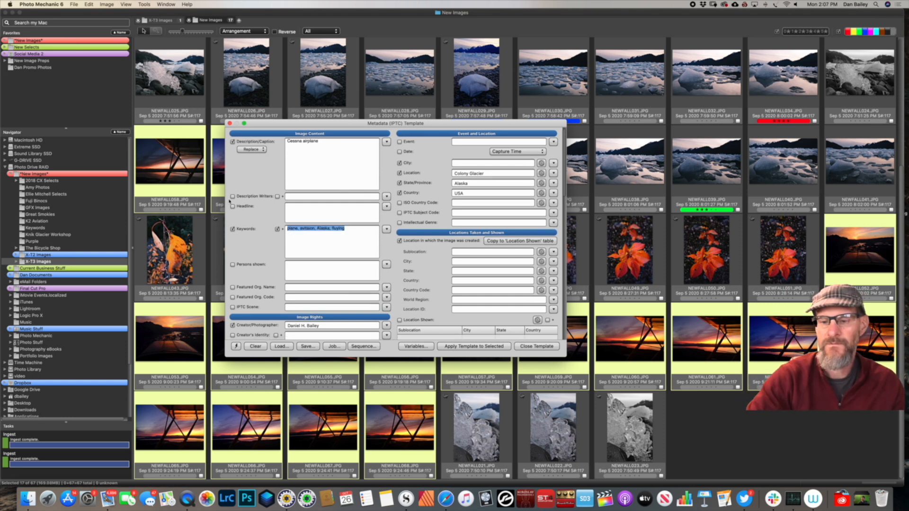
Replace the template keywords with "flying, aviation, Alaska, bush plane, sunset" and clear the Location field
key("BackSpace")
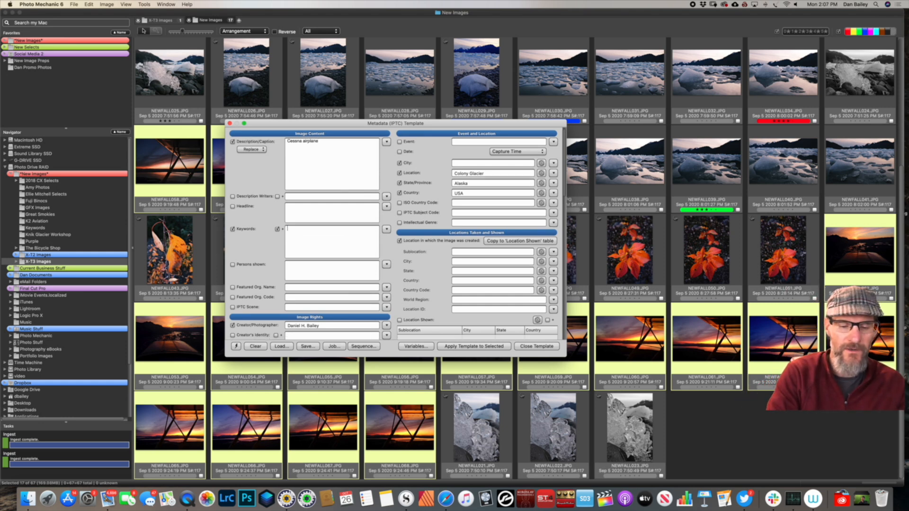
type("flying, aviation, ala")
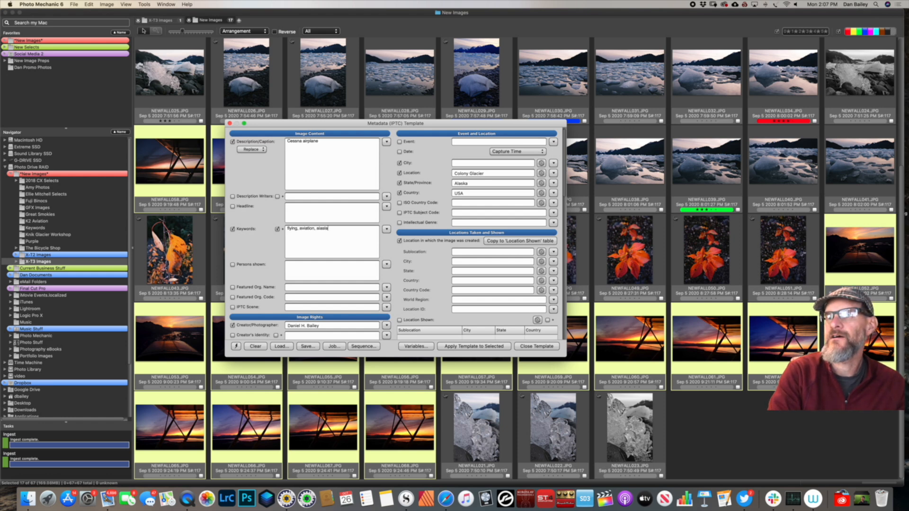
type("ska, ")
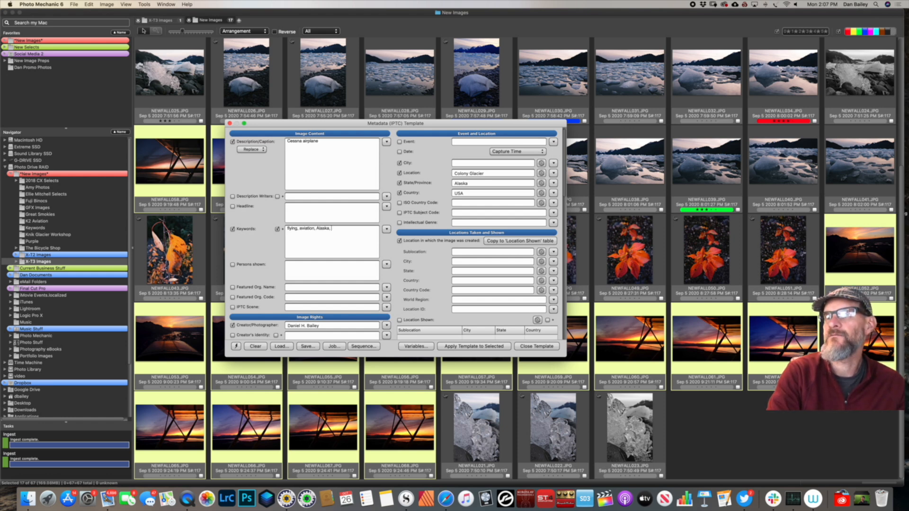
type("bush pla")
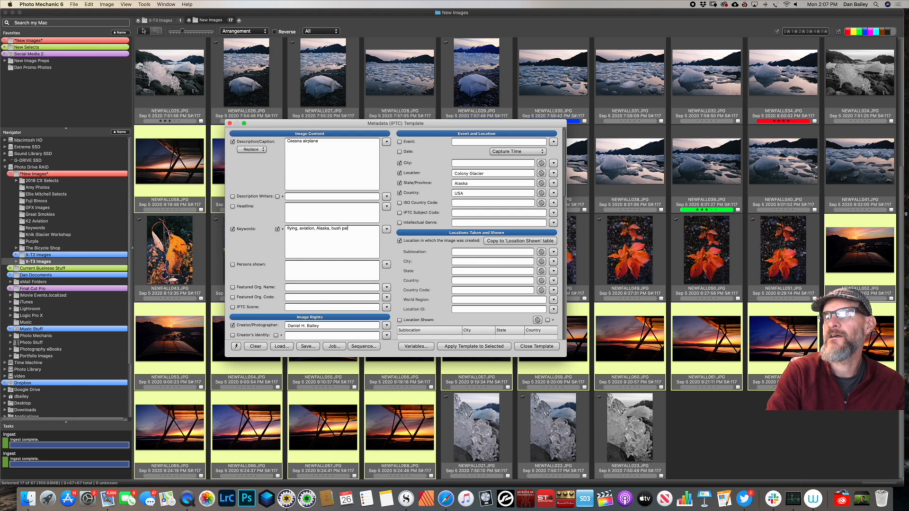
type("ne, sunset")
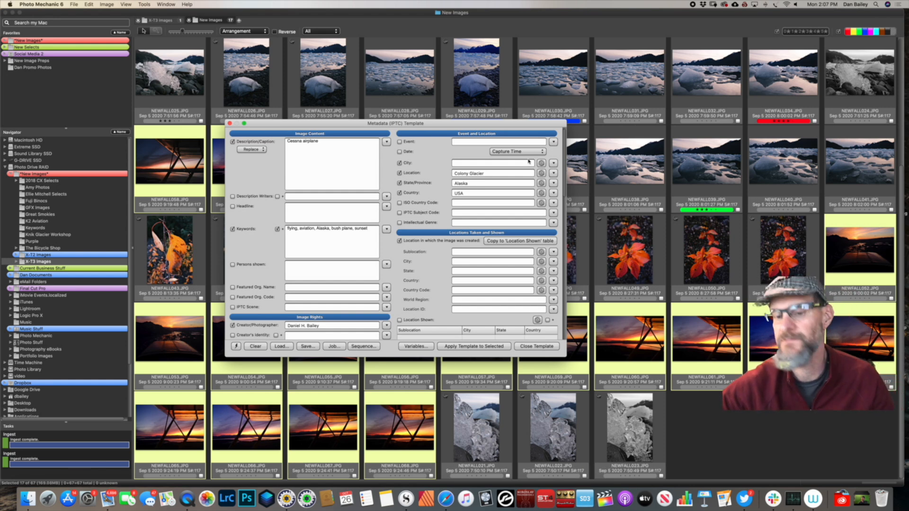
left_click_drag(485, 173, 428, 172)
key("BackSpace")
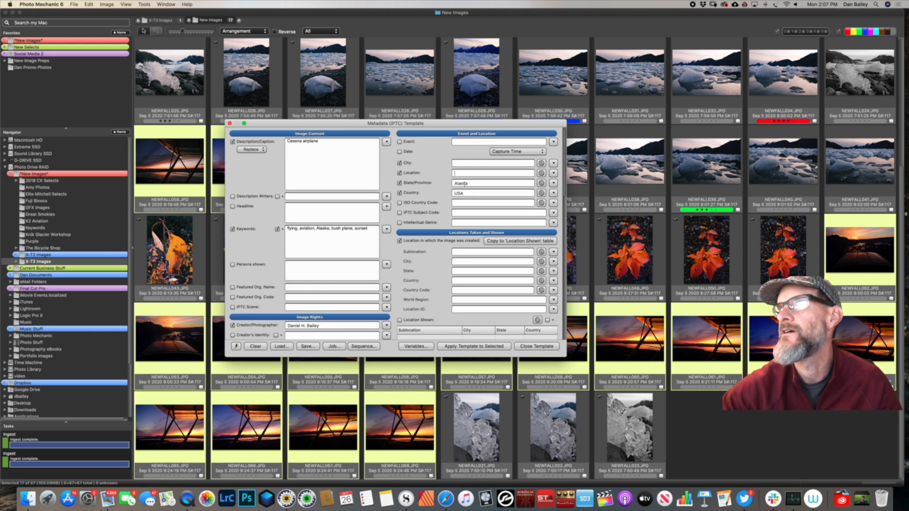
Open the metadata info of NEWFALL058, add the keyword "wing", and save it while advancing to the next photo
left_click(173, 174)
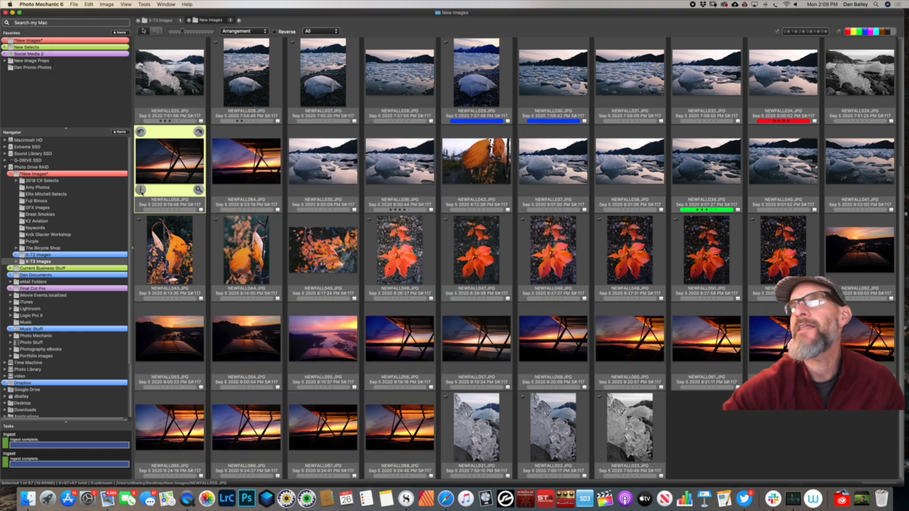
left_click(140, 190)
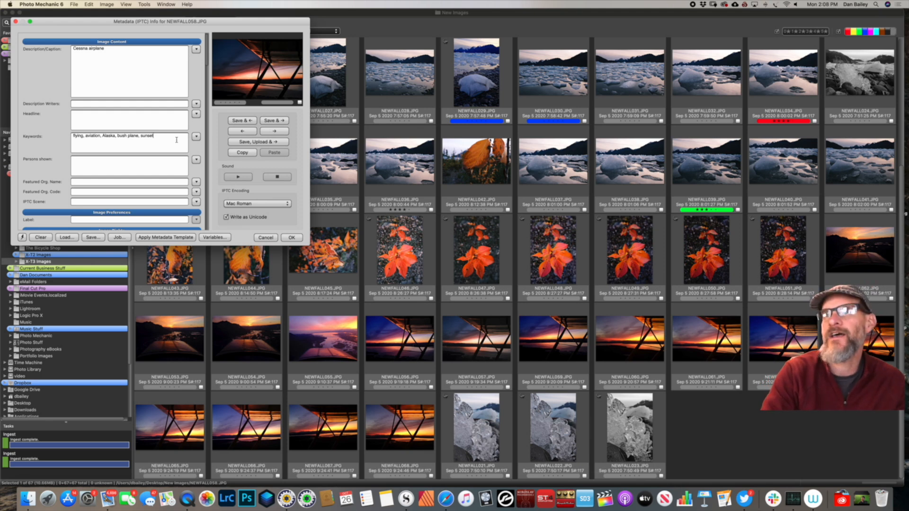
type("ing")
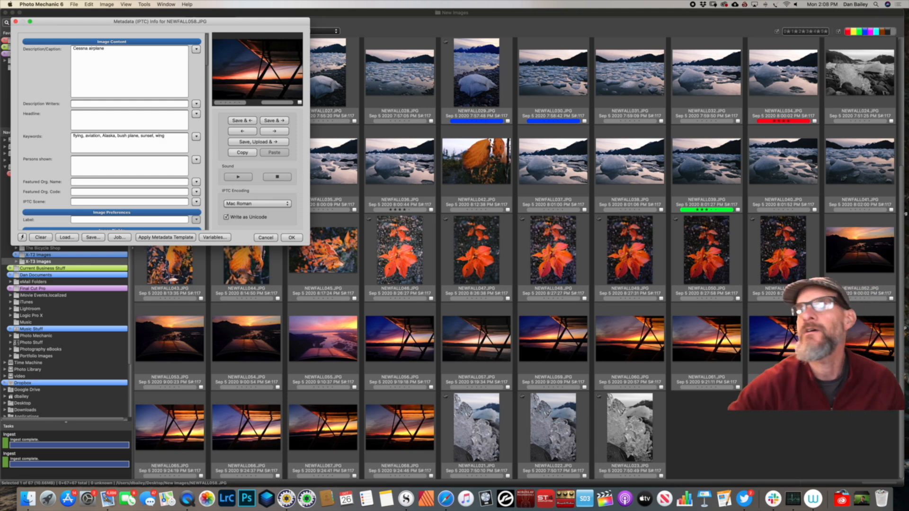
left_click(276, 121)
Add the keyword "wing" to NEWFALL064 and save its metadata
left_click(160, 137)
type(", wing,")
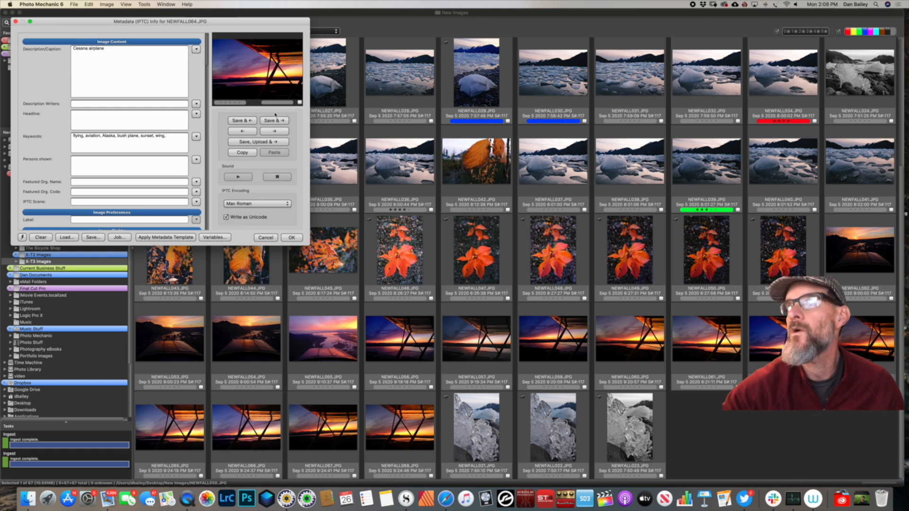
left_click(274, 120)
Return to NEWFALL064, copy its metadata, and advance through the photos' metadata info to the airplane sunset photo NEWFALL056
left_click(242, 131)
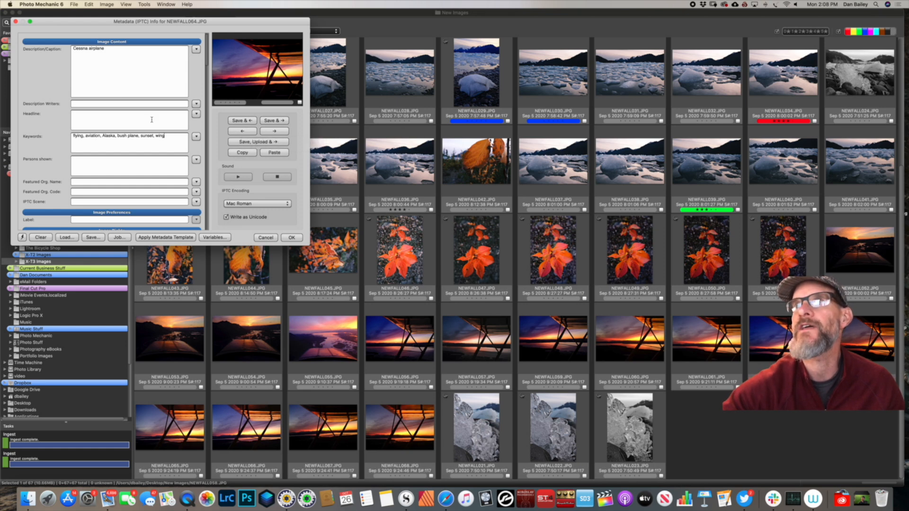
scroll(193, 222, "down", 10)
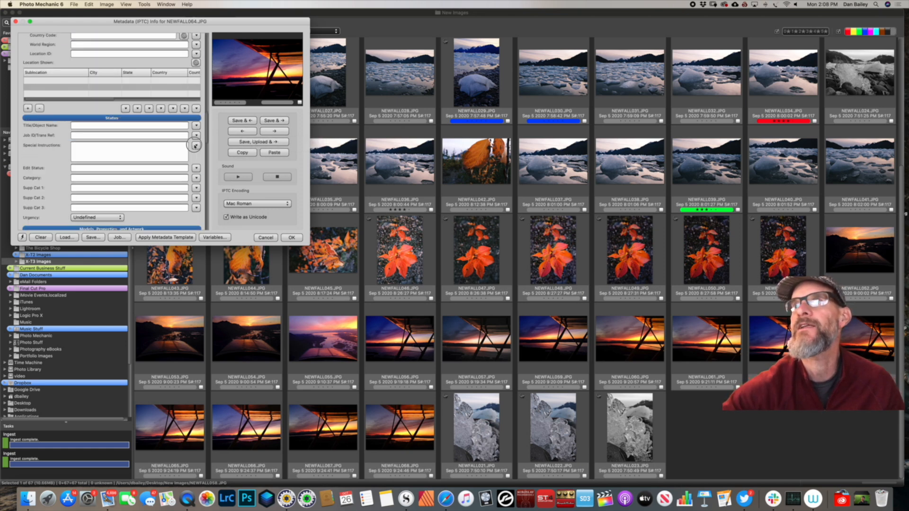
scroll(194, 227, "up", 10)
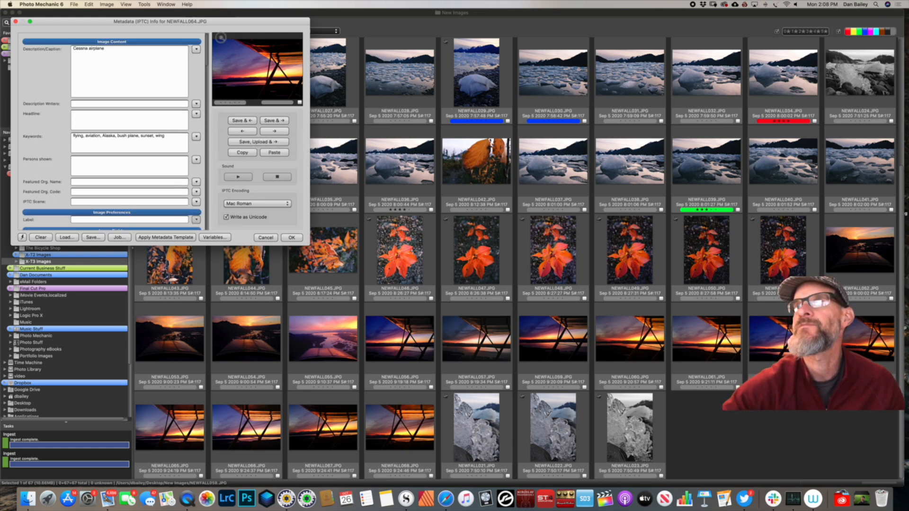
left_click(273, 131)
left_click(274, 131)
left_click(274, 130)
left_click(274, 130)
left_click(274, 131)
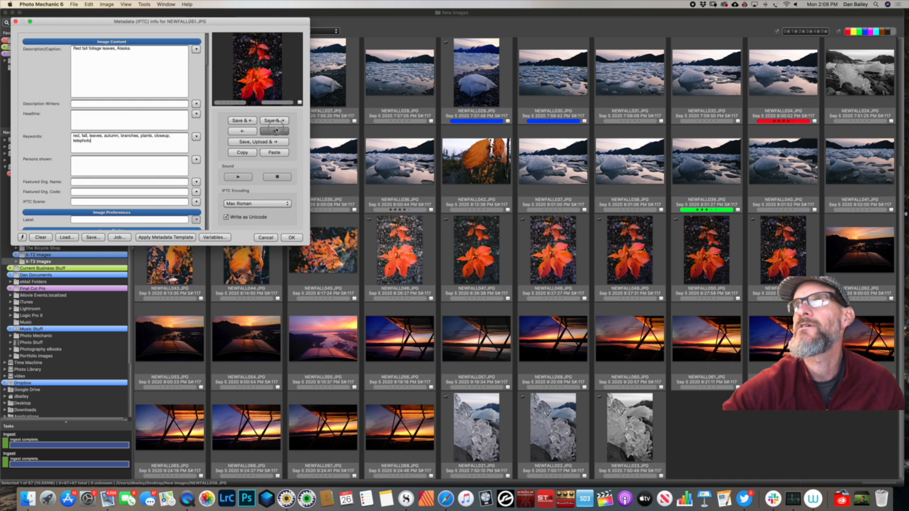
left_click(275, 130)
left_click(277, 130)
left_click(277, 129)
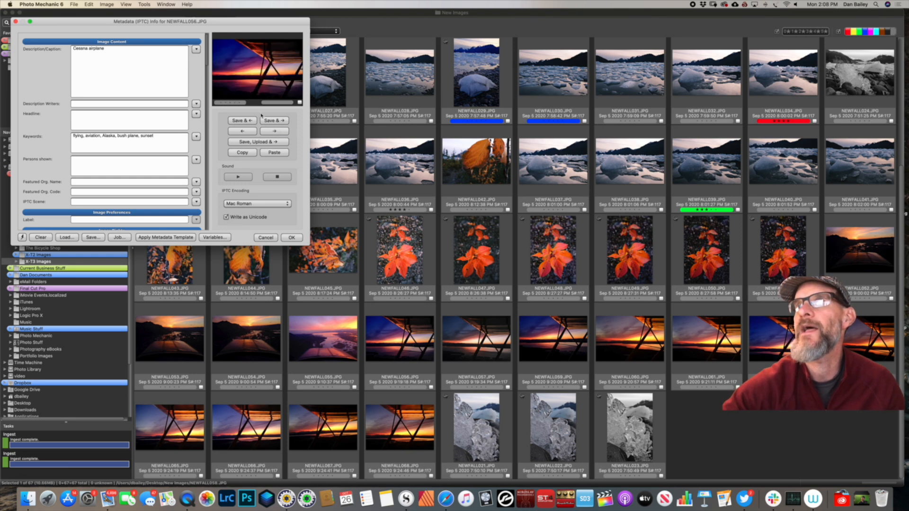
Continue past NEWFALL057, pasting the copied metadata onto airplane sunset photos NEWFALL059 to NEWFALL061 and saving before each advance
left_click(275, 120)
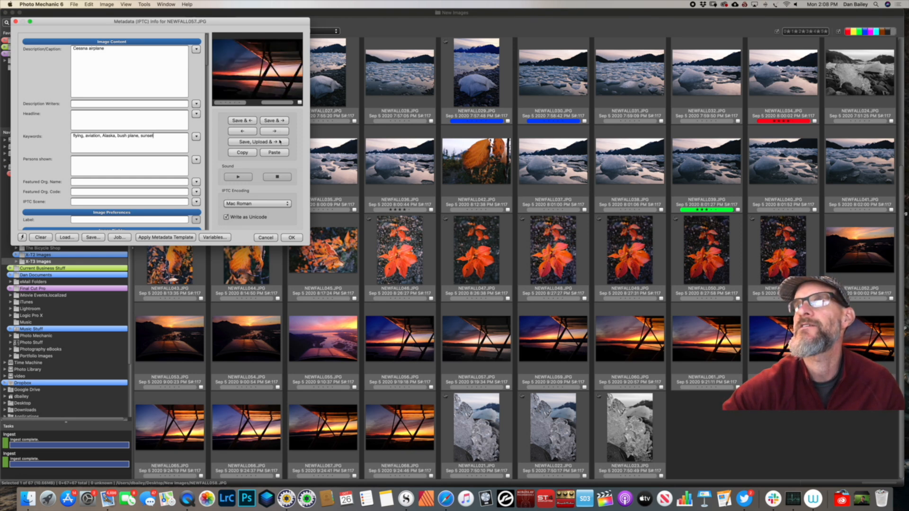
left_click(274, 121)
left_click(274, 152)
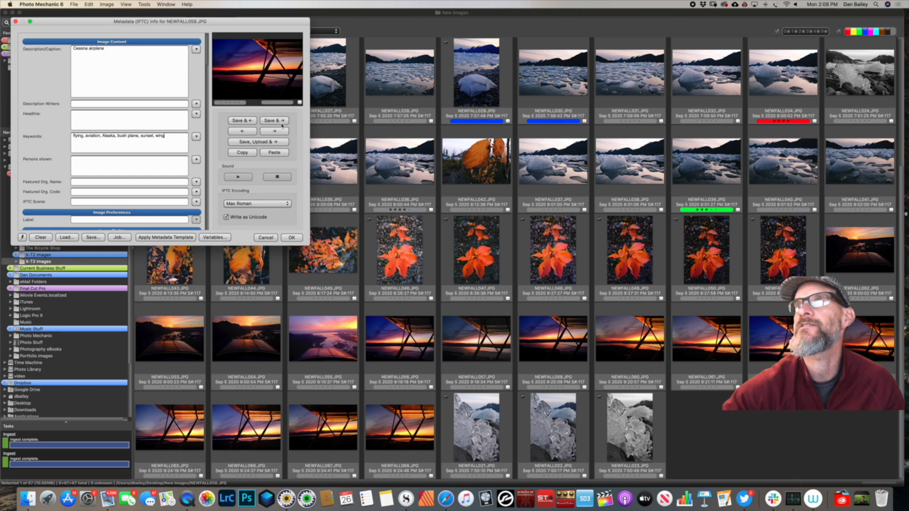
left_click(275, 121)
left_click(274, 153)
left_click(274, 120)
left_click(275, 152)
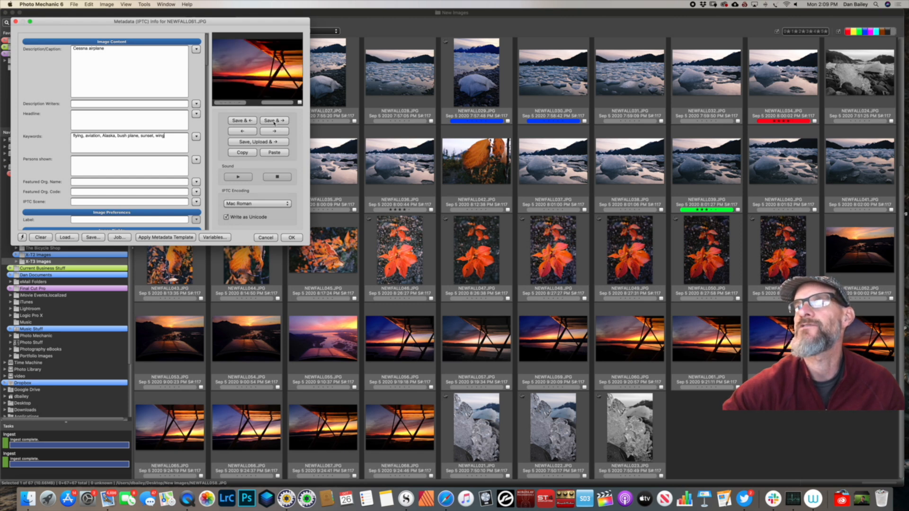
Paste the copied metadata onto the airplane sunset photos following NEWFALL061, saving each, and accept and close the metadata info at NEWFALL067
left_click(274, 120)
left_click(272, 153)
left_click(274, 120)
left_click(275, 152)
left_click(275, 121)
left_click(275, 153)
left_click(274, 120)
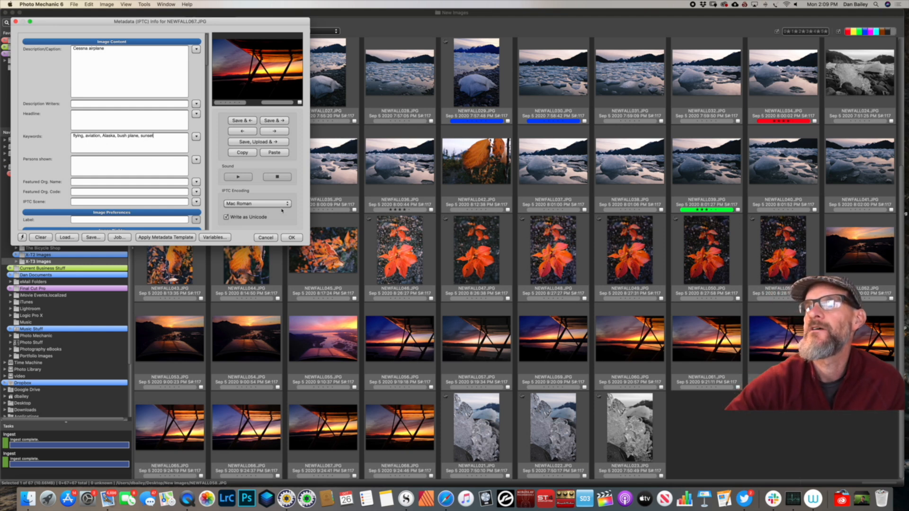
left_click(291, 237)
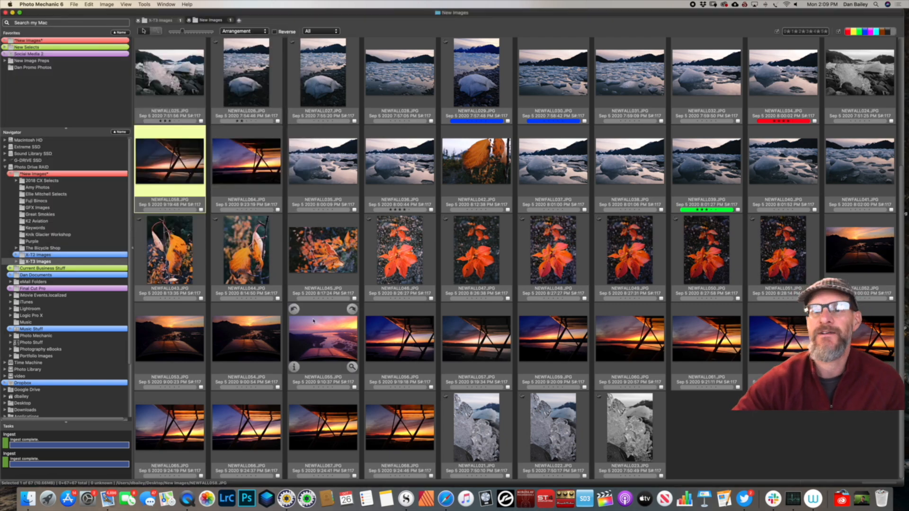